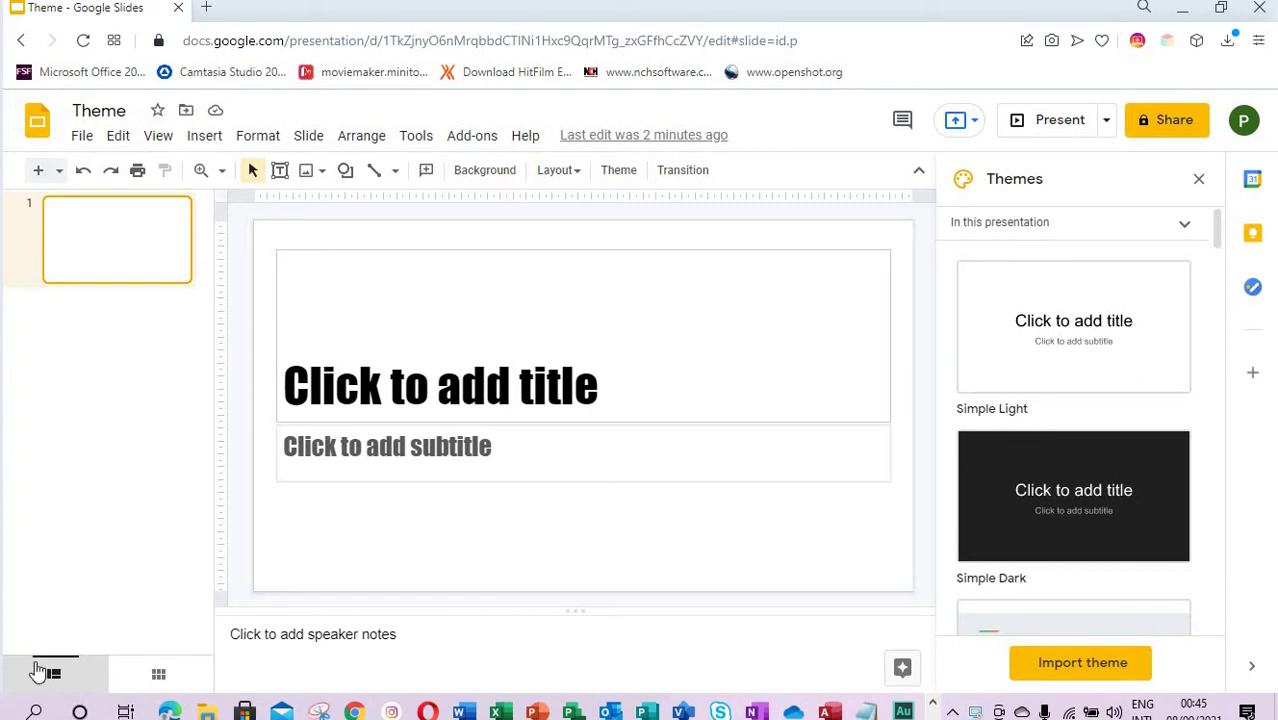
Open the theme builder for the Simple light theme from the View menu
{"action": "left_click", "coordinate": [309, 137]}
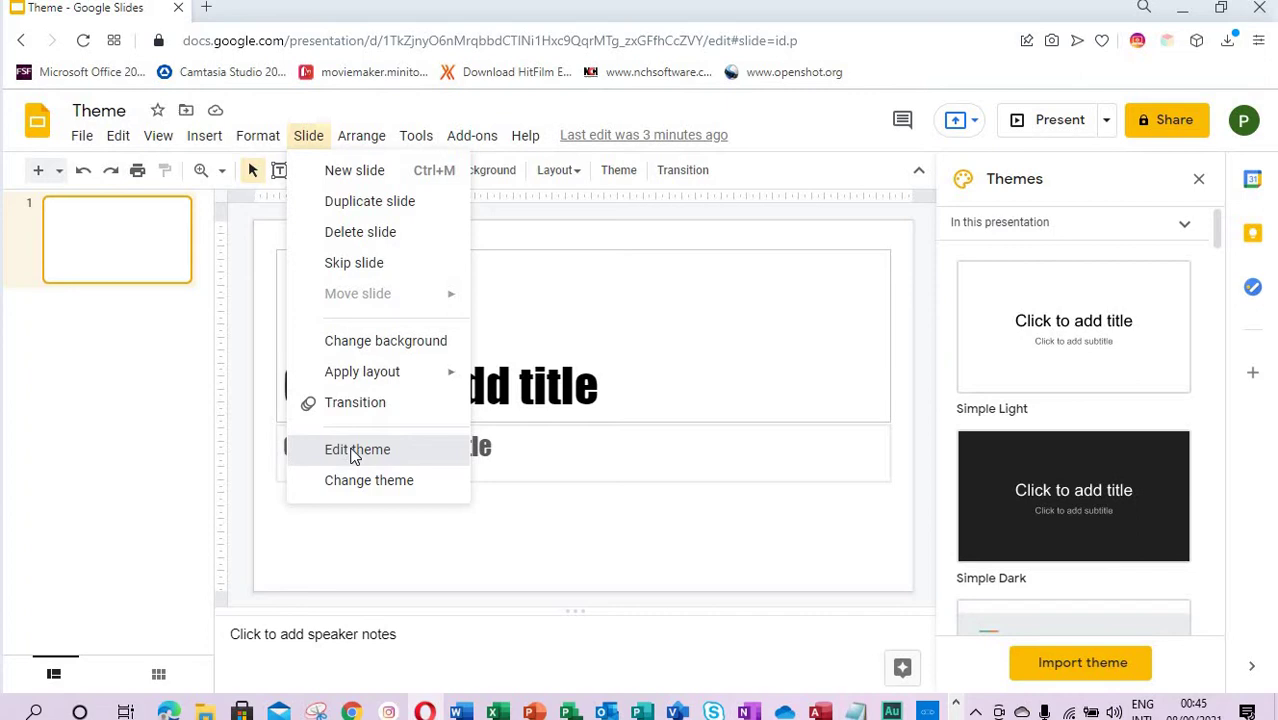
{"action": "left_click", "coordinate": [352, 452]}
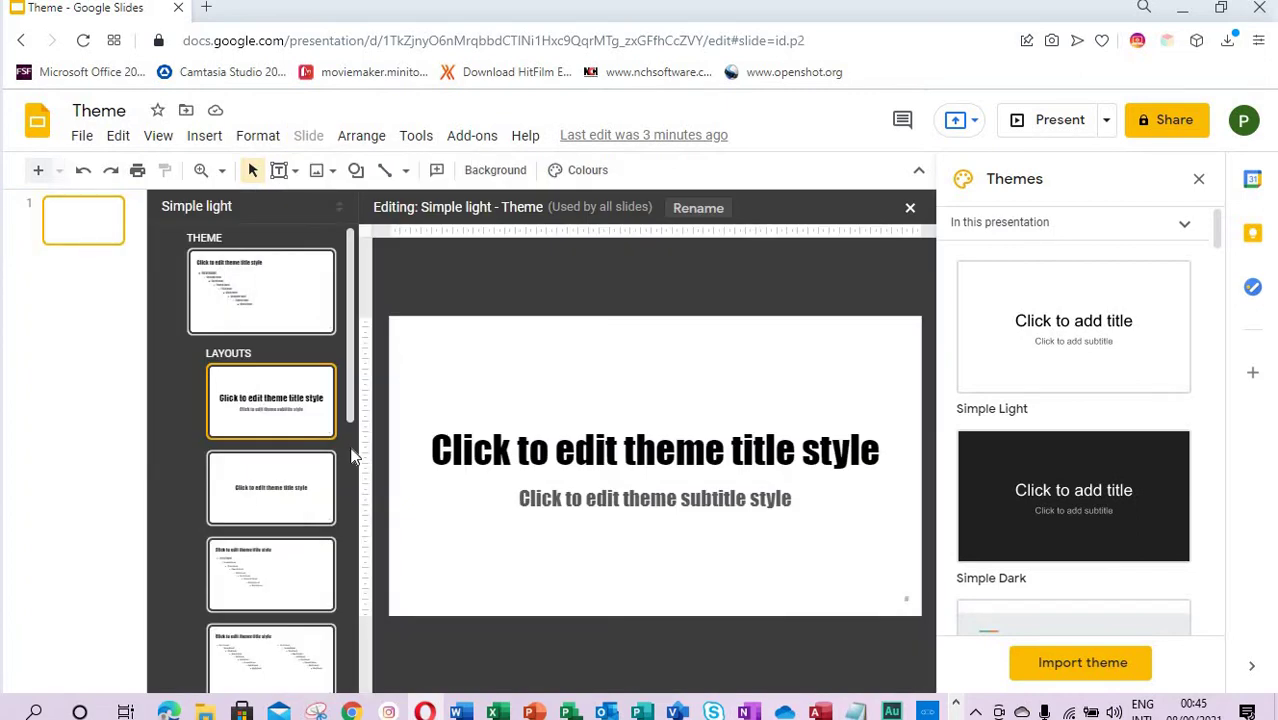
{"action": "left_click", "coordinate": [910, 207]}
{"action": "left_click", "coordinate": [158, 135]}
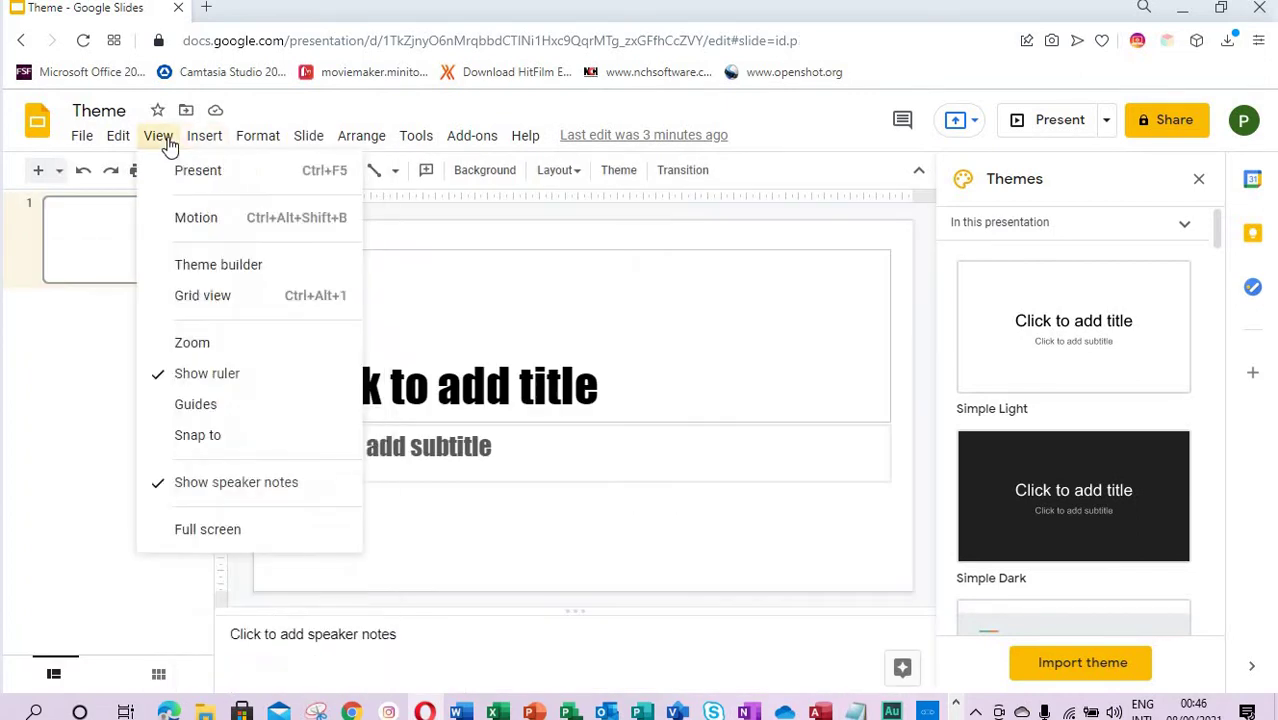
{"action": "left_click", "coordinate": [232, 270]}
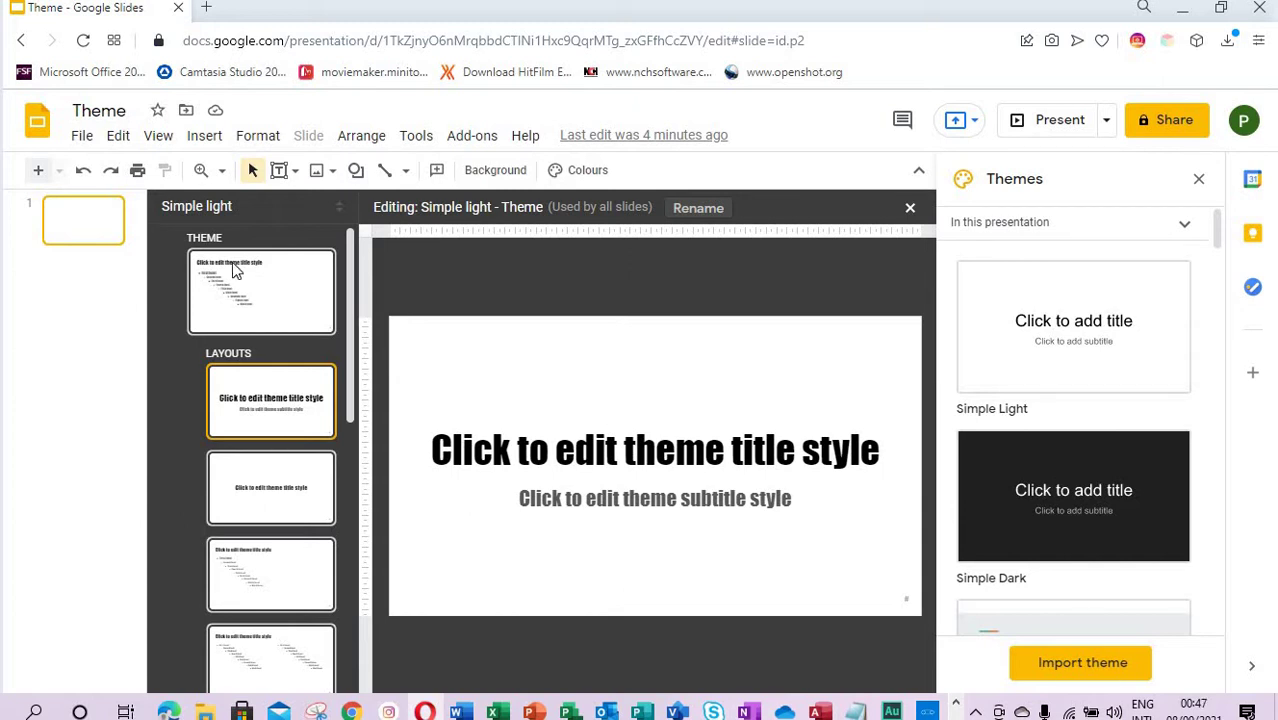
Select the THEME master thumbnail to show the master slide with its nine bullet levels
{"action": "left_click", "coordinate": [232, 262]}
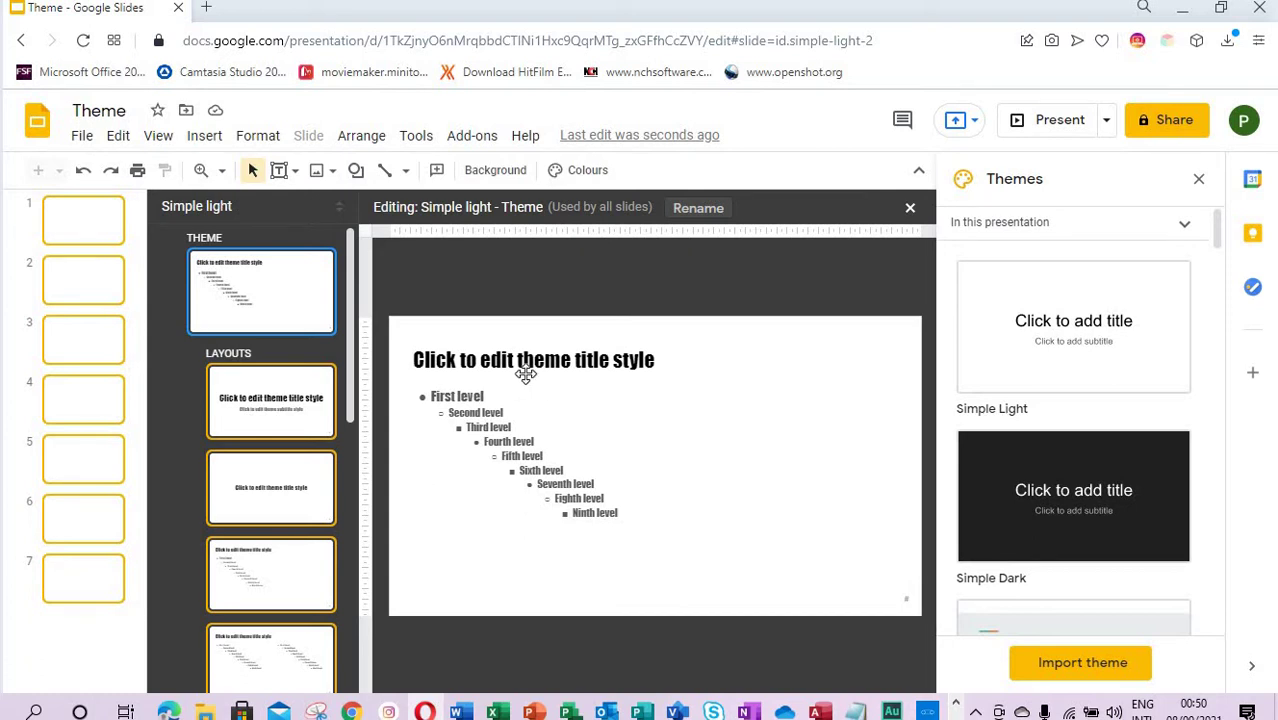
Set the master title font to Comic Sans MS at size 33
{"action": "triple_click", "coordinate": [592, 357]}
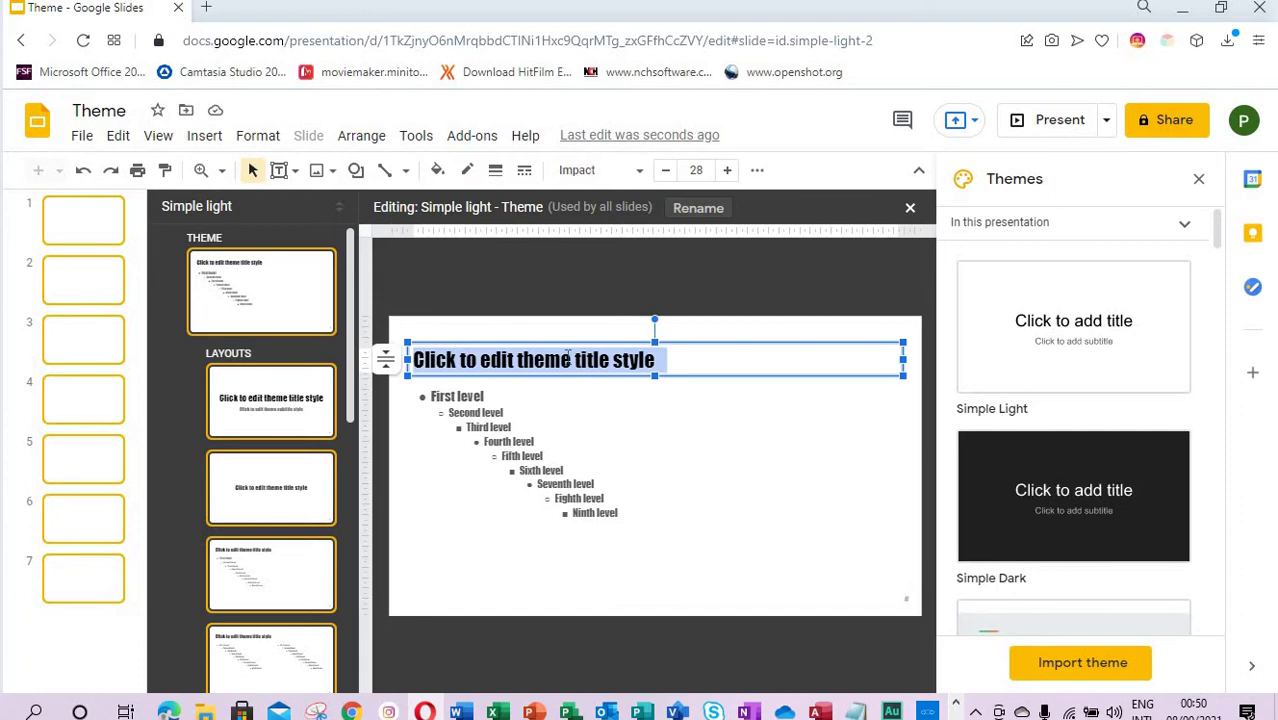
{"action": "left_click", "coordinate": [640, 176]}
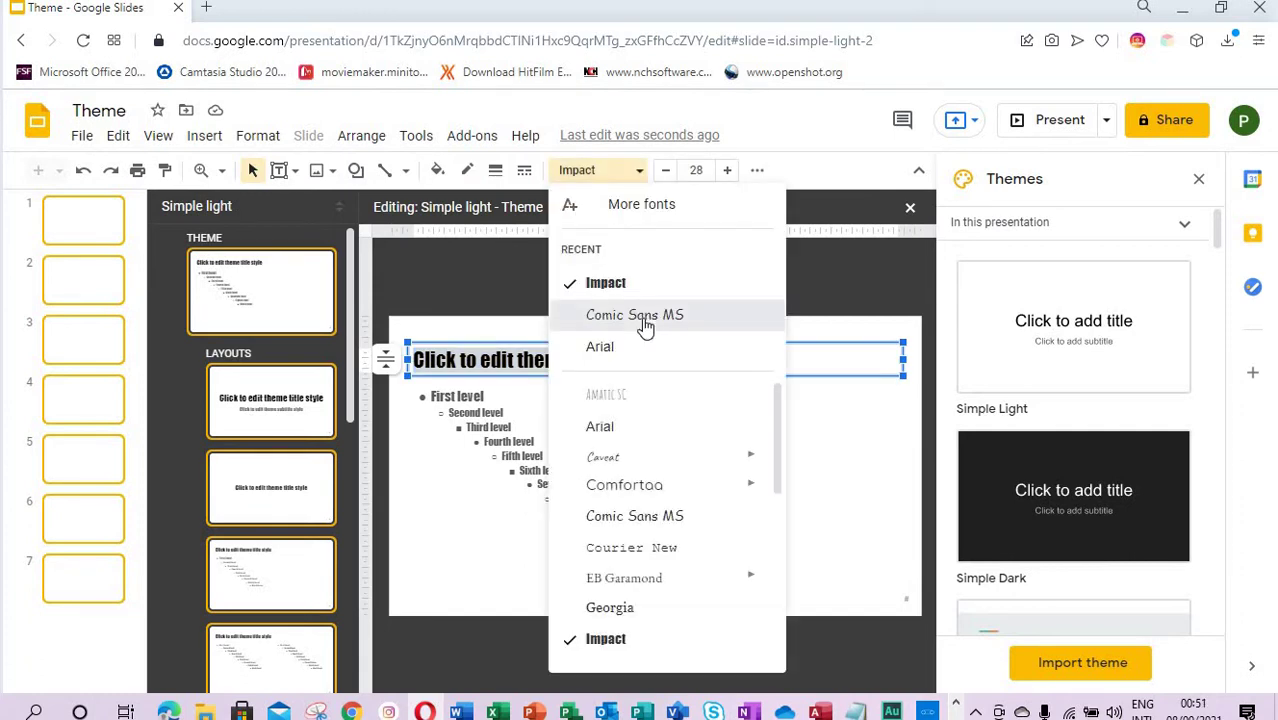
{"action": "left_click", "coordinate": [640, 316]}
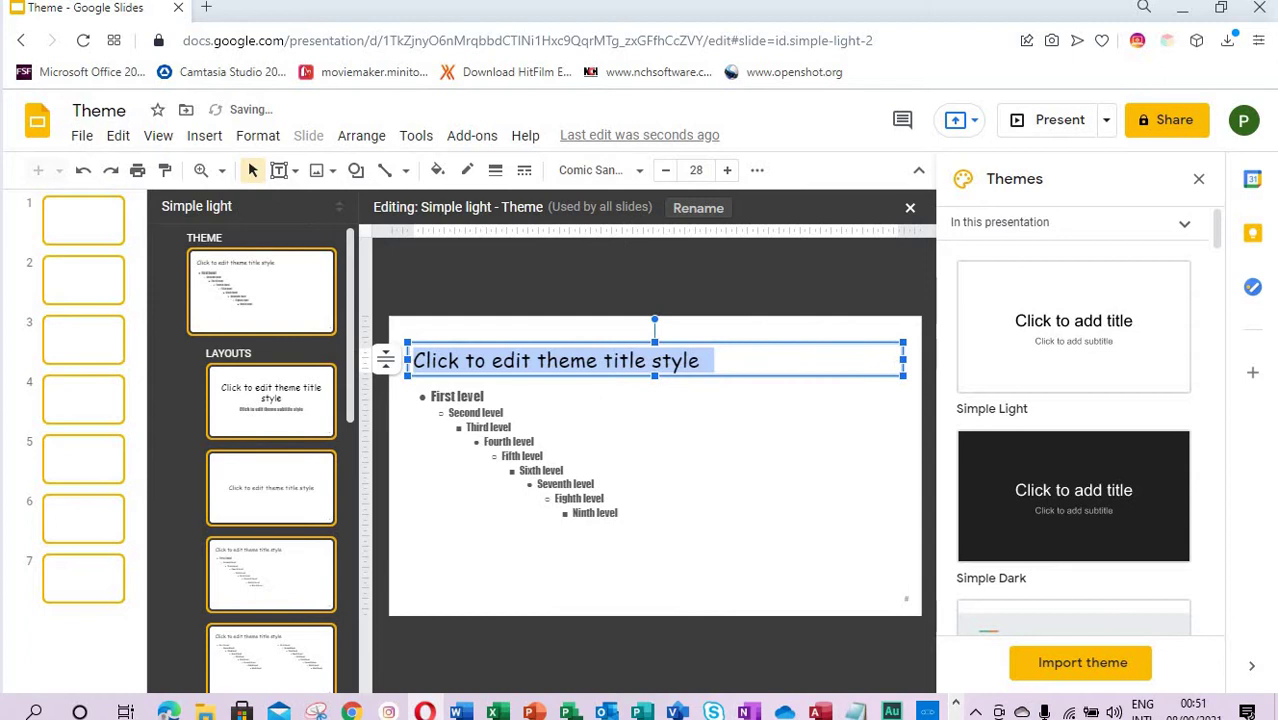
{"action": "left_click", "coordinate": [727, 171]}
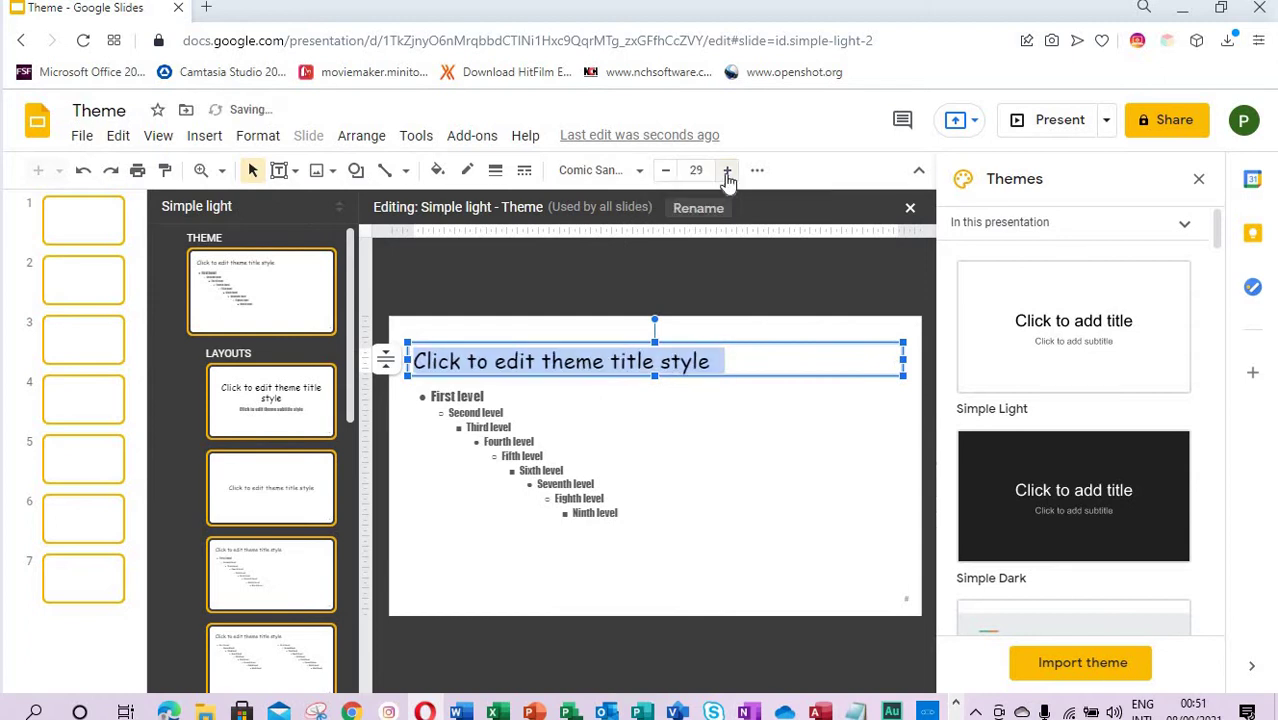
{"action": "left_click", "coordinate": [727, 171]}
{"action": "left_click", "coordinate": [727, 171]}
{"action": "left_click", "coordinate": [727, 171]}
{"action": "left_click", "coordinate": [727, 171]}
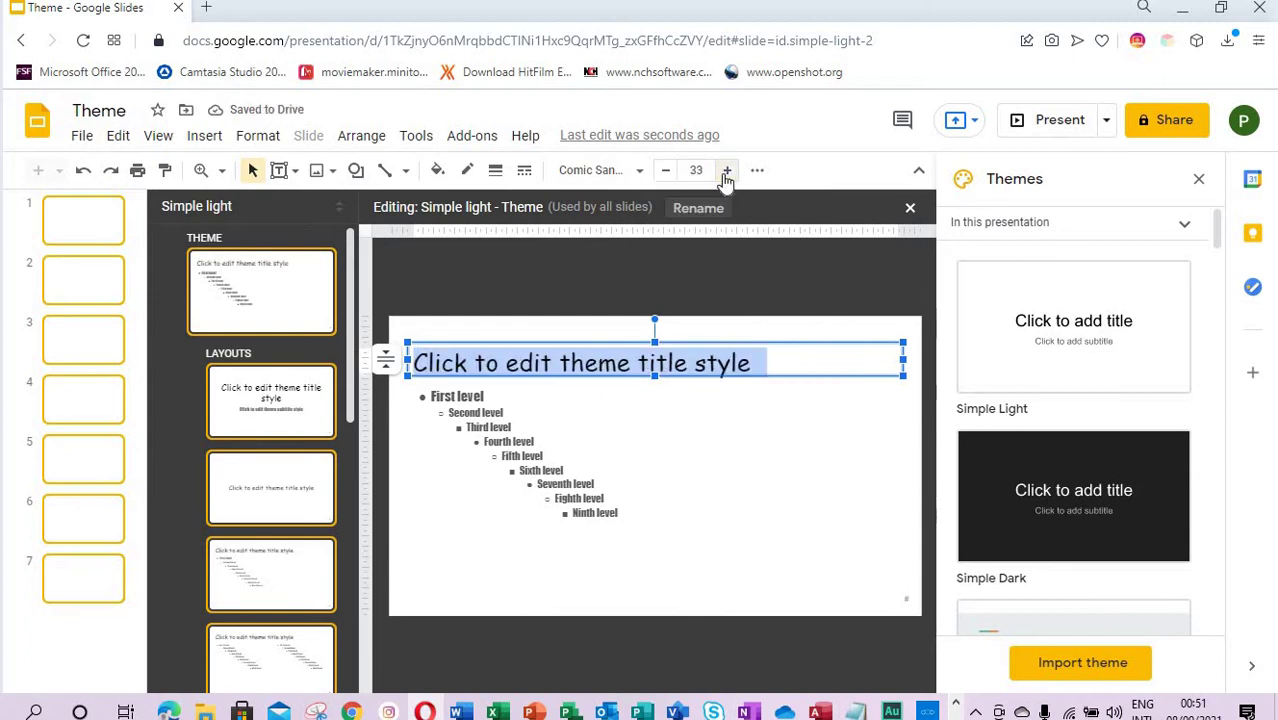
Change the master body text font to Arial, then bring up the Title slide layout
{"action": "left_click", "coordinate": [443, 400]}
{"action": "left_click", "coordinate": [598, 170]}
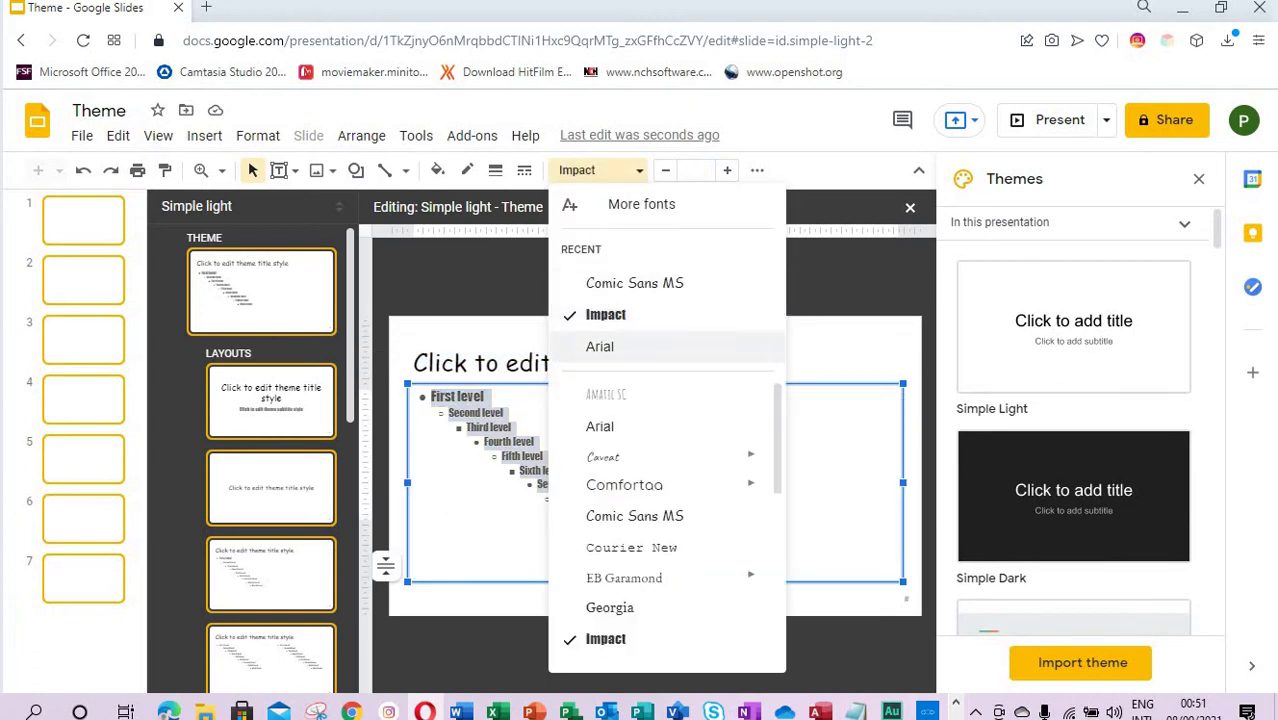
{"action": "left_click", "coordinate": [614, 350]}
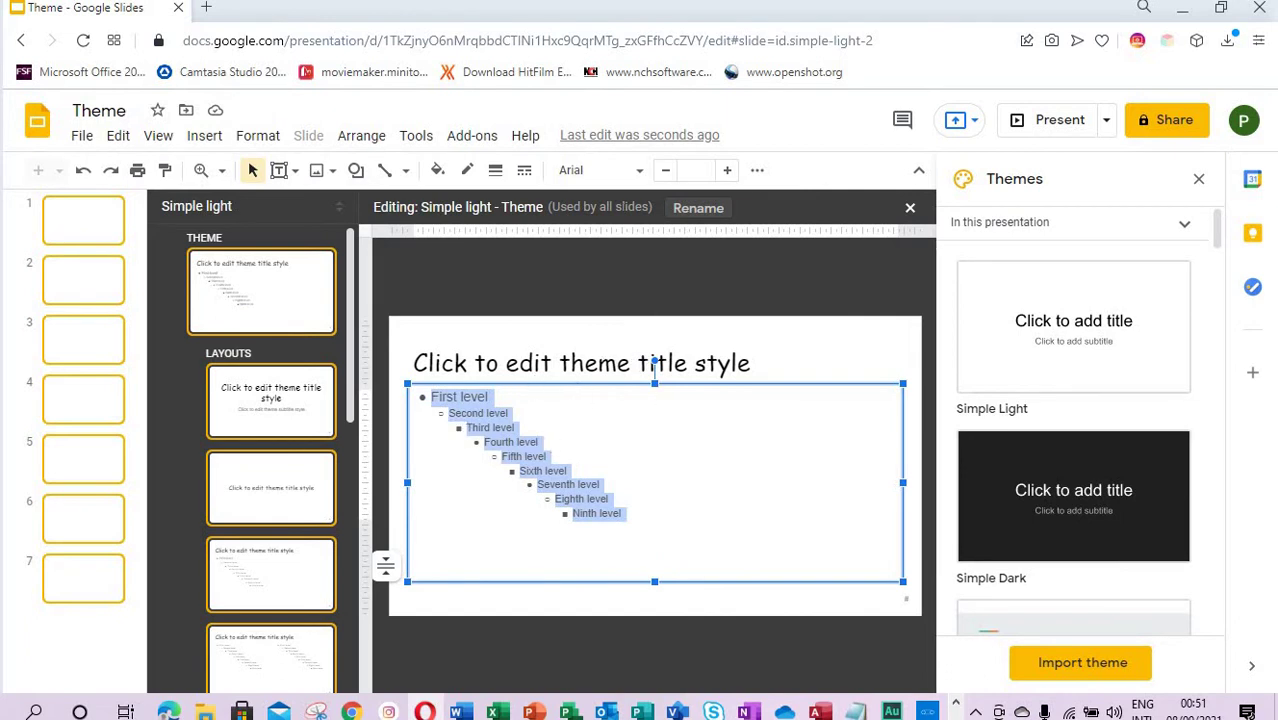
{"action": "triple_click", "coordinate": [548, 365]}
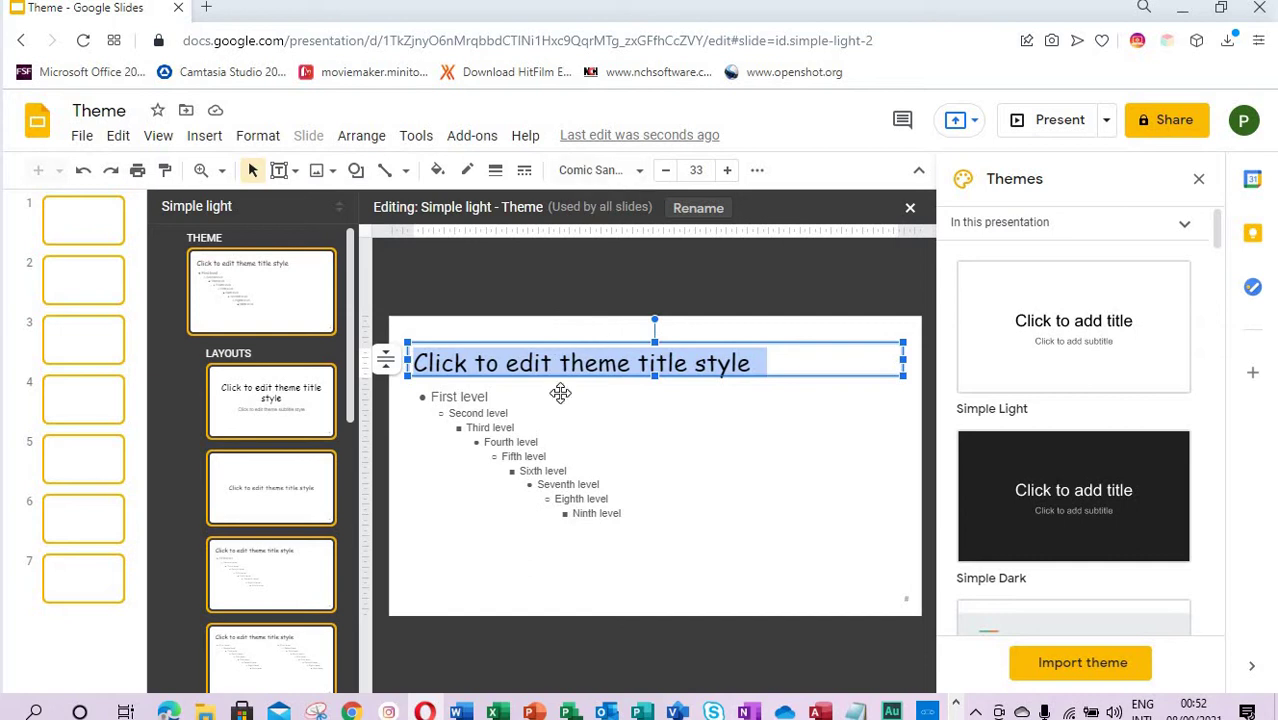
{"action": "left_click", "coordinate": [271, 396]}
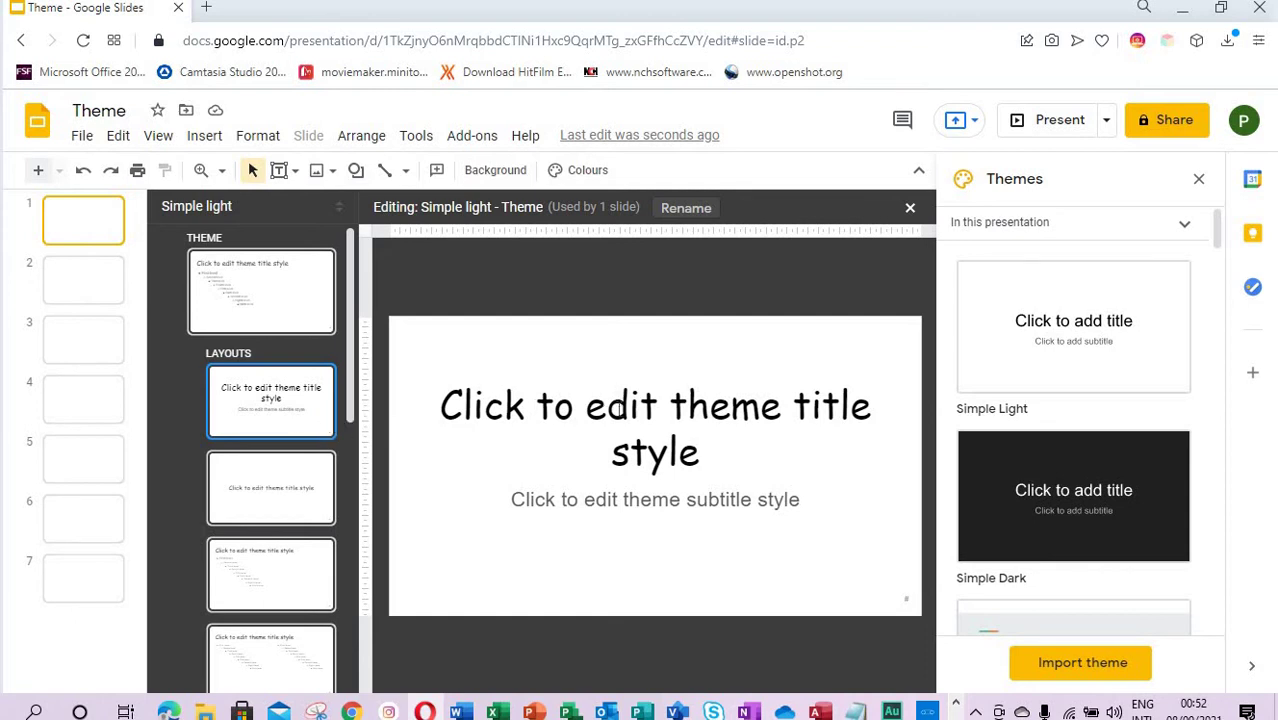
Try Comfortaa, then Georgia, as the font for the title layout's heading
{"action": "triple_click", "coordinate": [555, 392]}
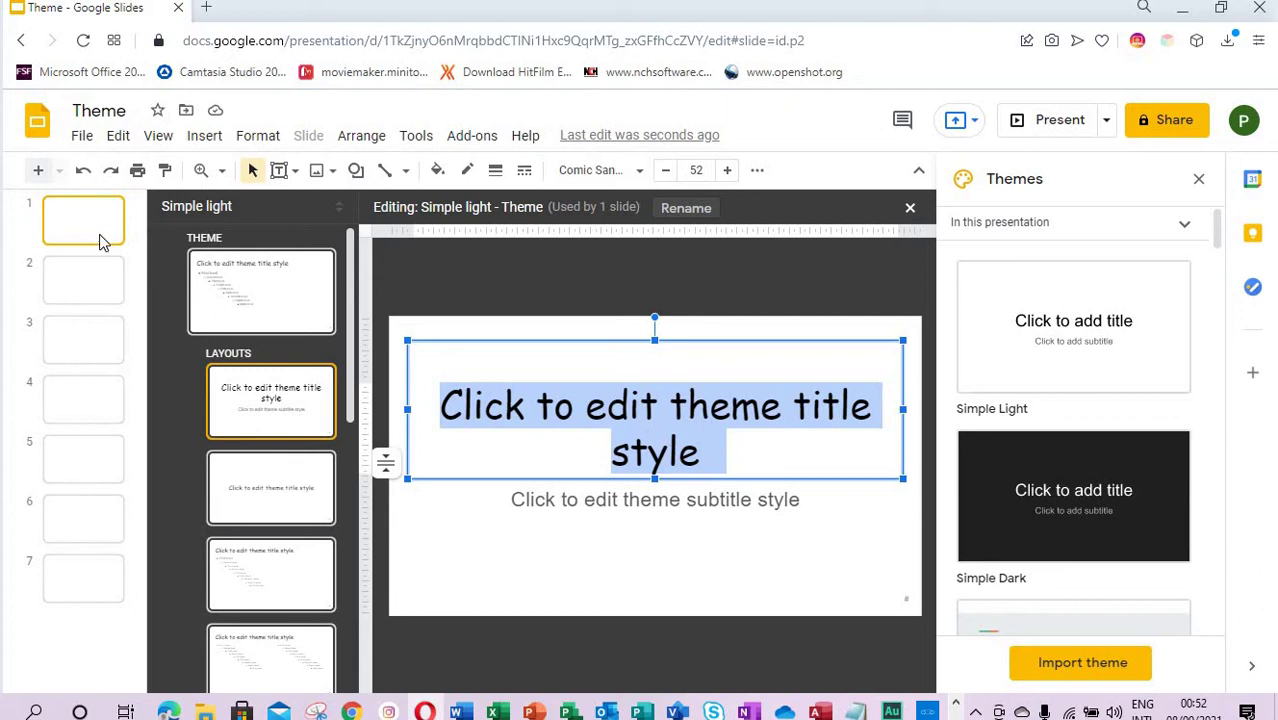
{"action": "left_click", "coordinate": [639, 170]}
{"action": "left_click", "coordinate": [624, 480]}
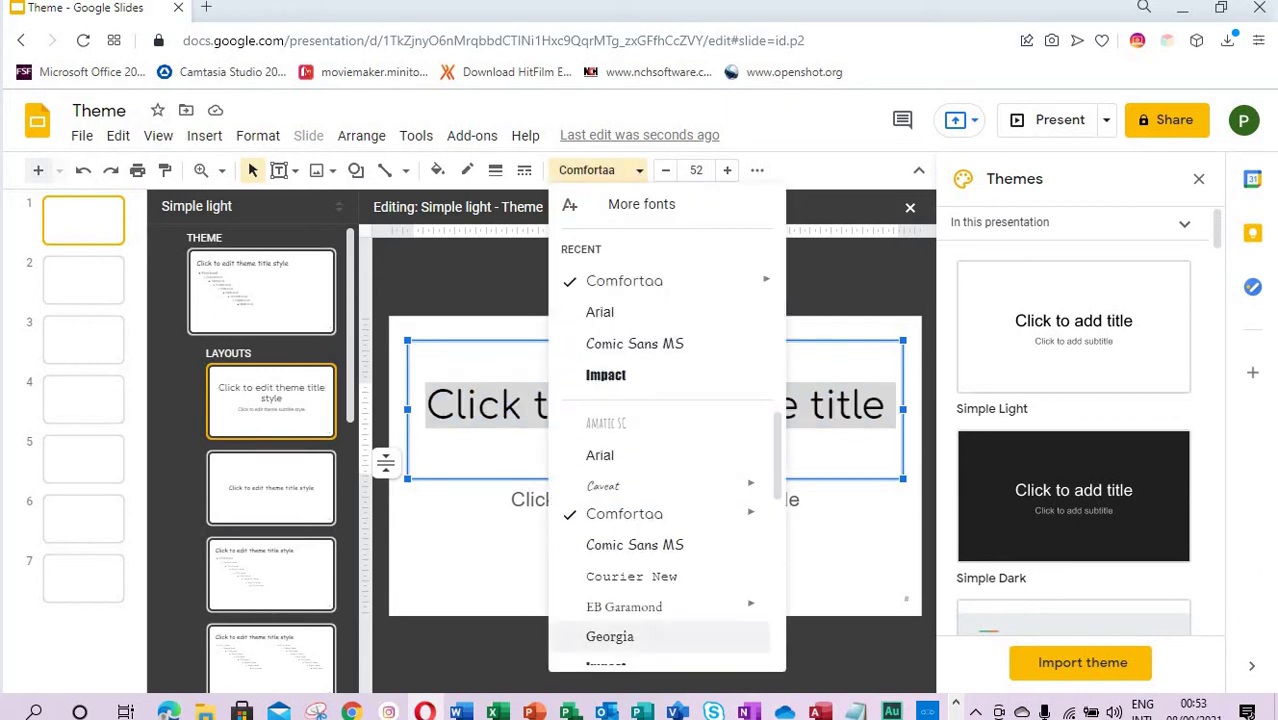
{"action": "left_click", "coordinate": [622, 636]}
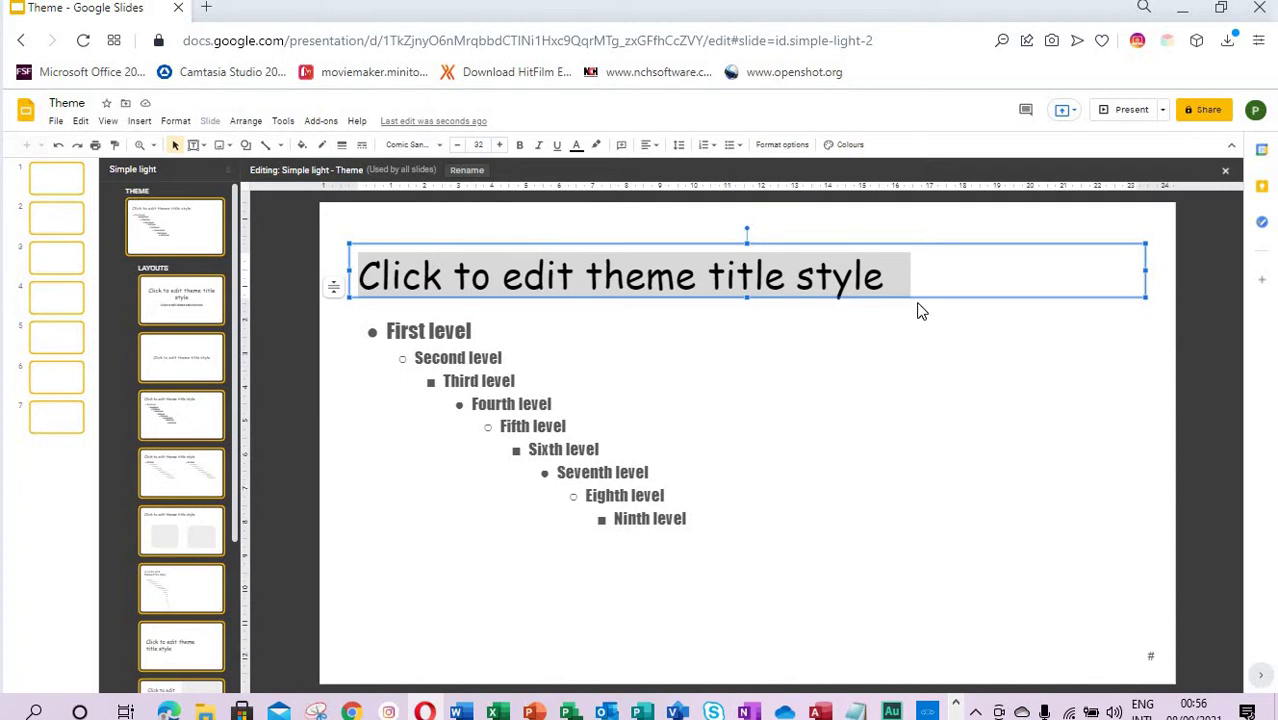
Make the master title text underlined, blue, italic and bold
{"action": "key", "text": "ctrl+u"}
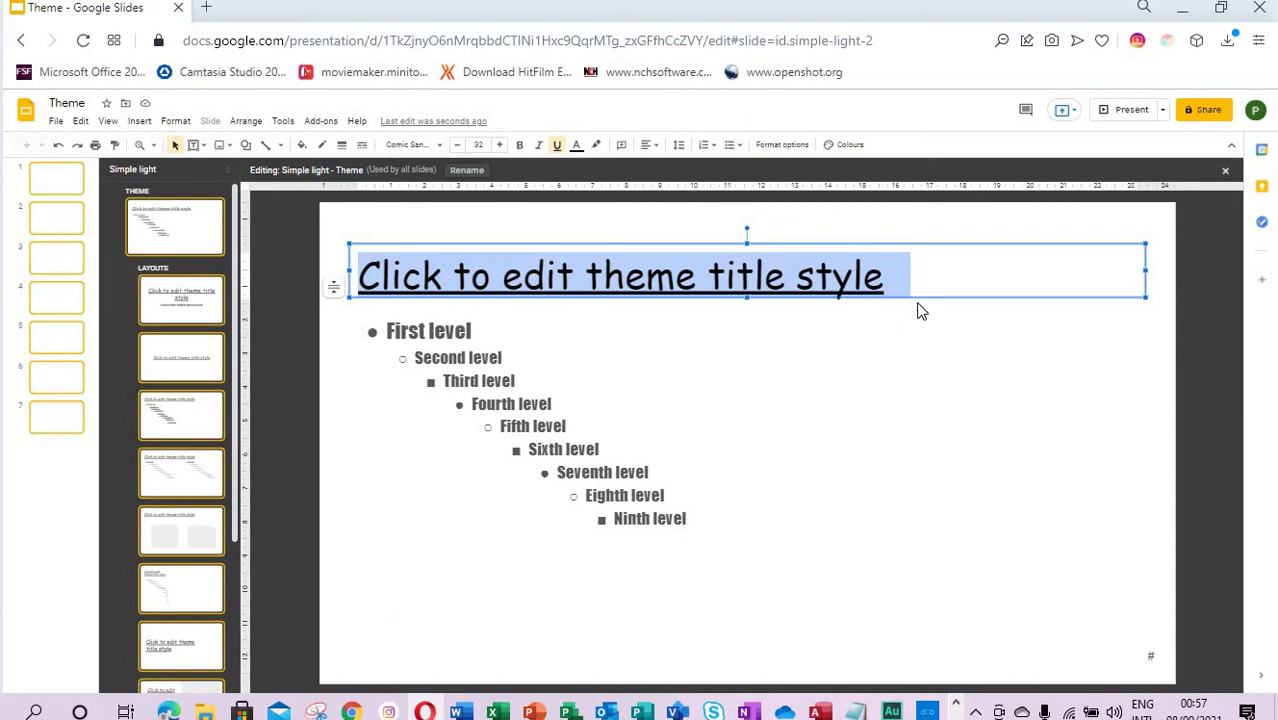
{"action": "left_click", "coordinate": [576, 145]}
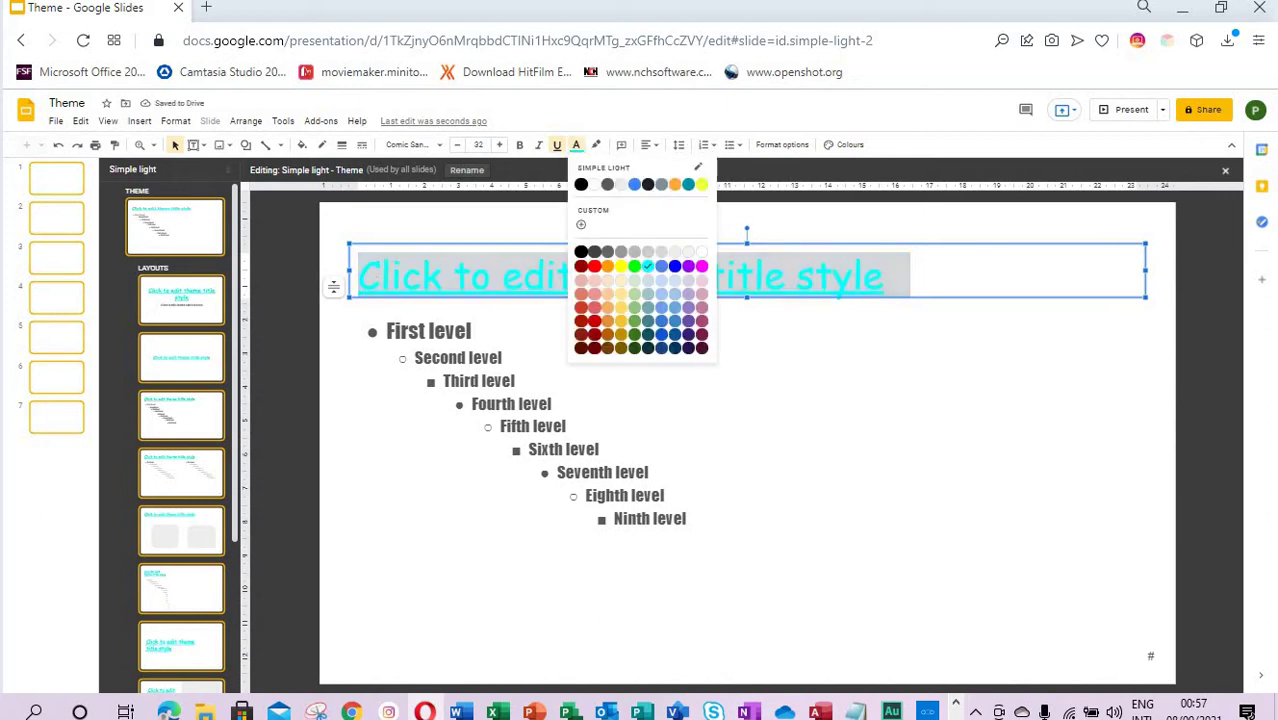
{"action": "left_click", "coordinate": [668, 270]}
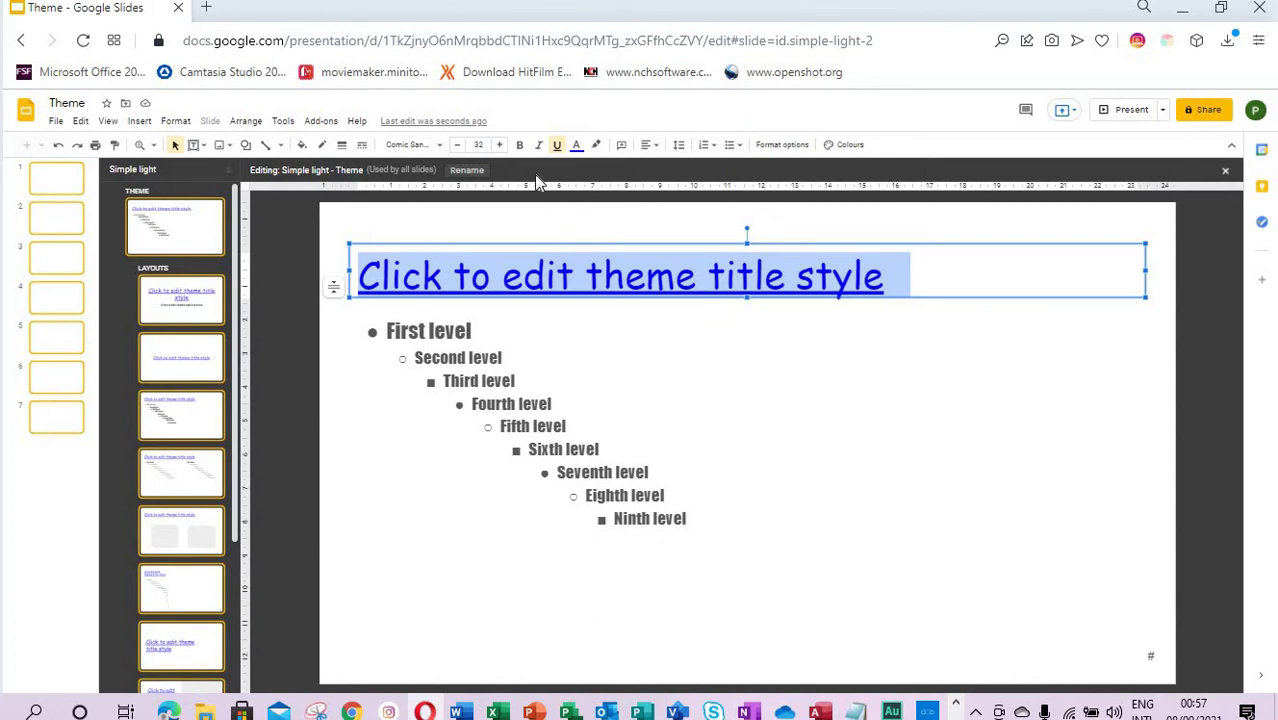
{"action": "left_click", "coordinate": [538, 145]}
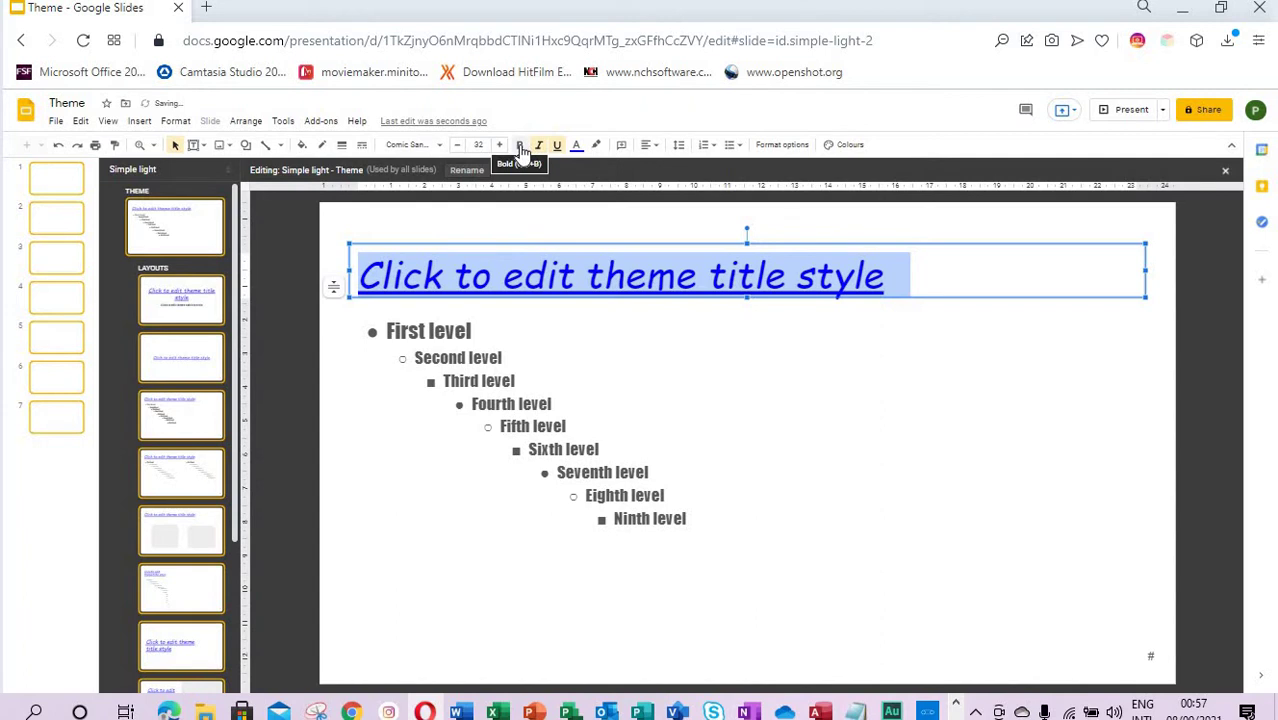
{"action": "left_click", "coordinate": [520, 146]}
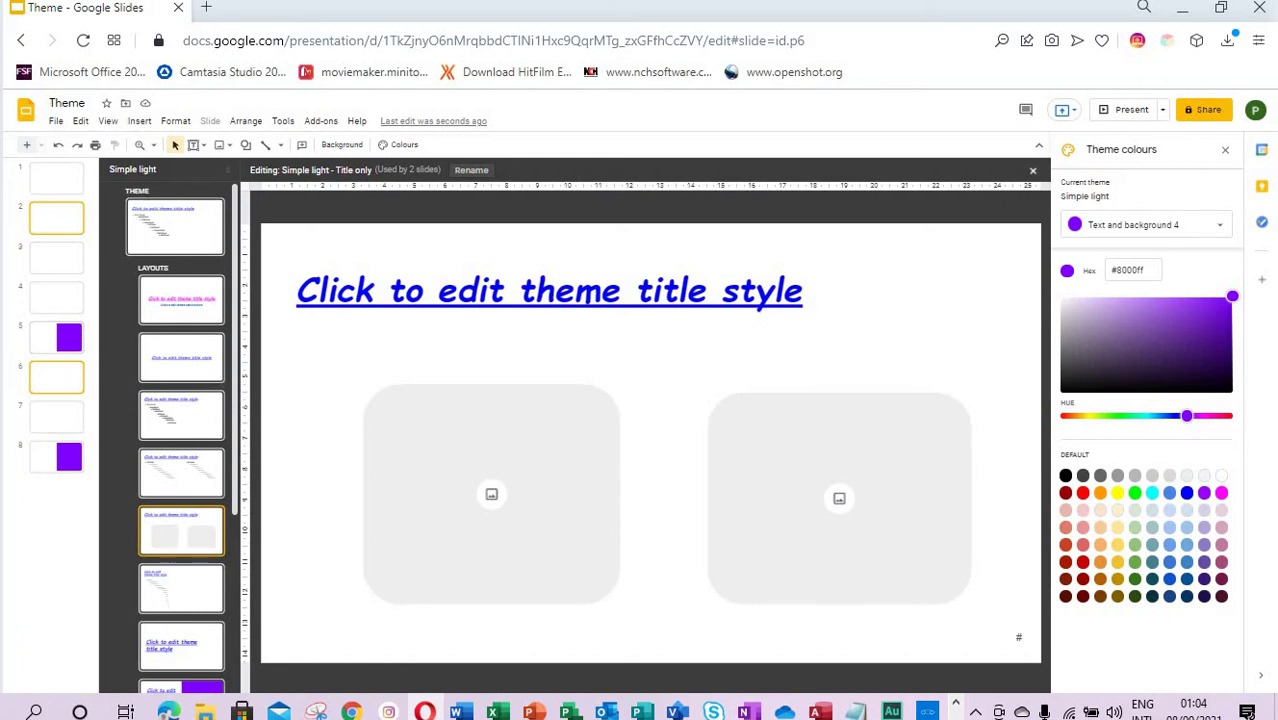
On the Section title and description layout, change the theme colour to magenta #ff00a0
{"action": "scroll", "coordinate": [238, 615], "scroll_direction": "down", "scroll_amount": 3}
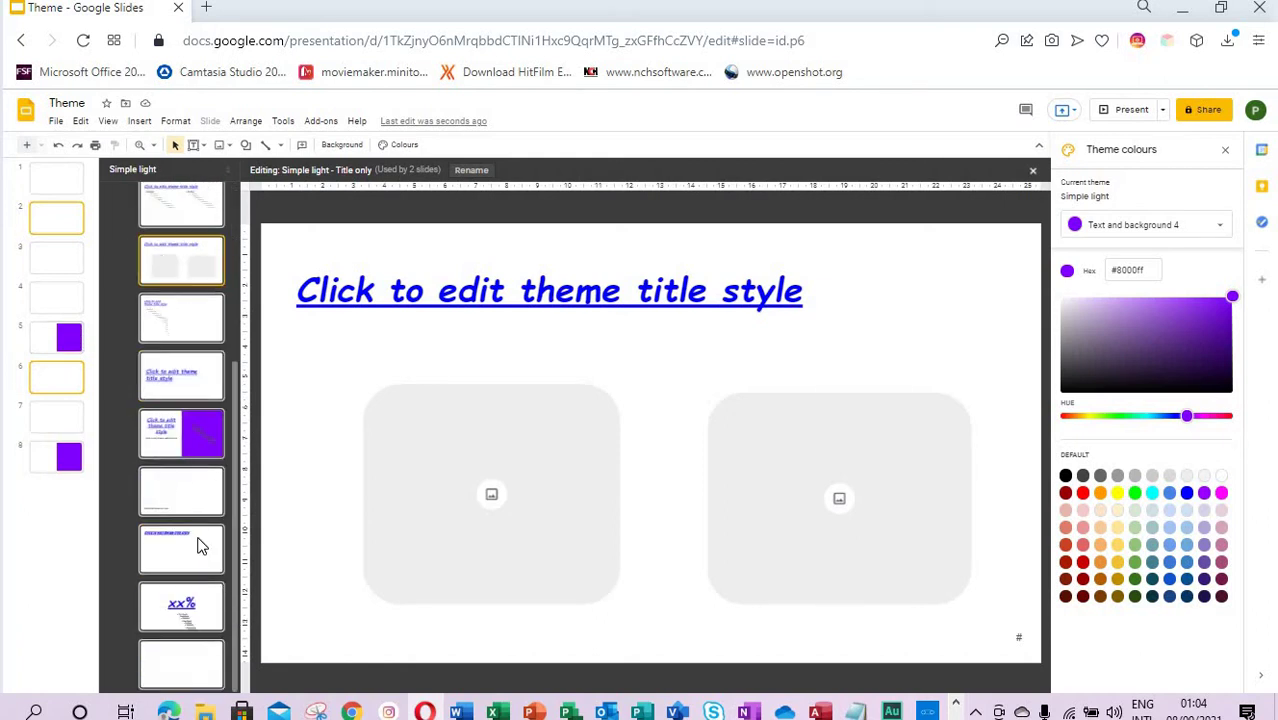
{"action": "left_click", "coordinate": [205, 438]}
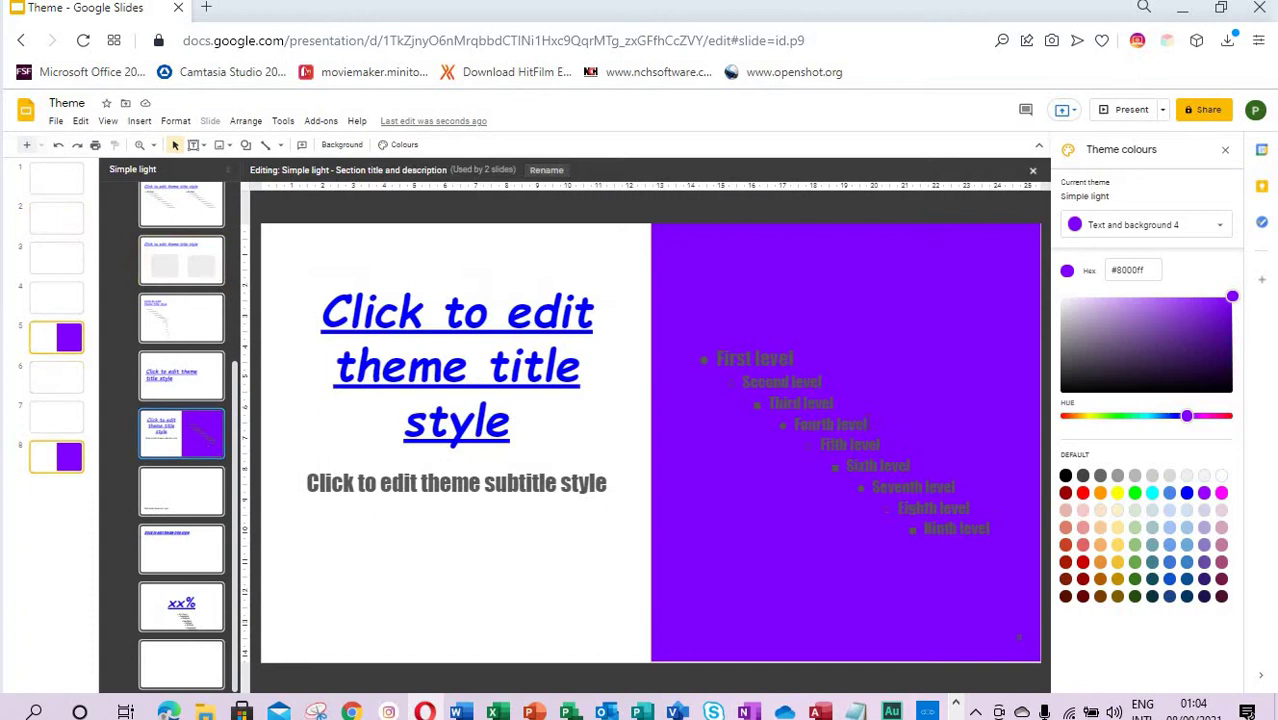
{"action": "left_click", "coordinate": [1223, 500]}
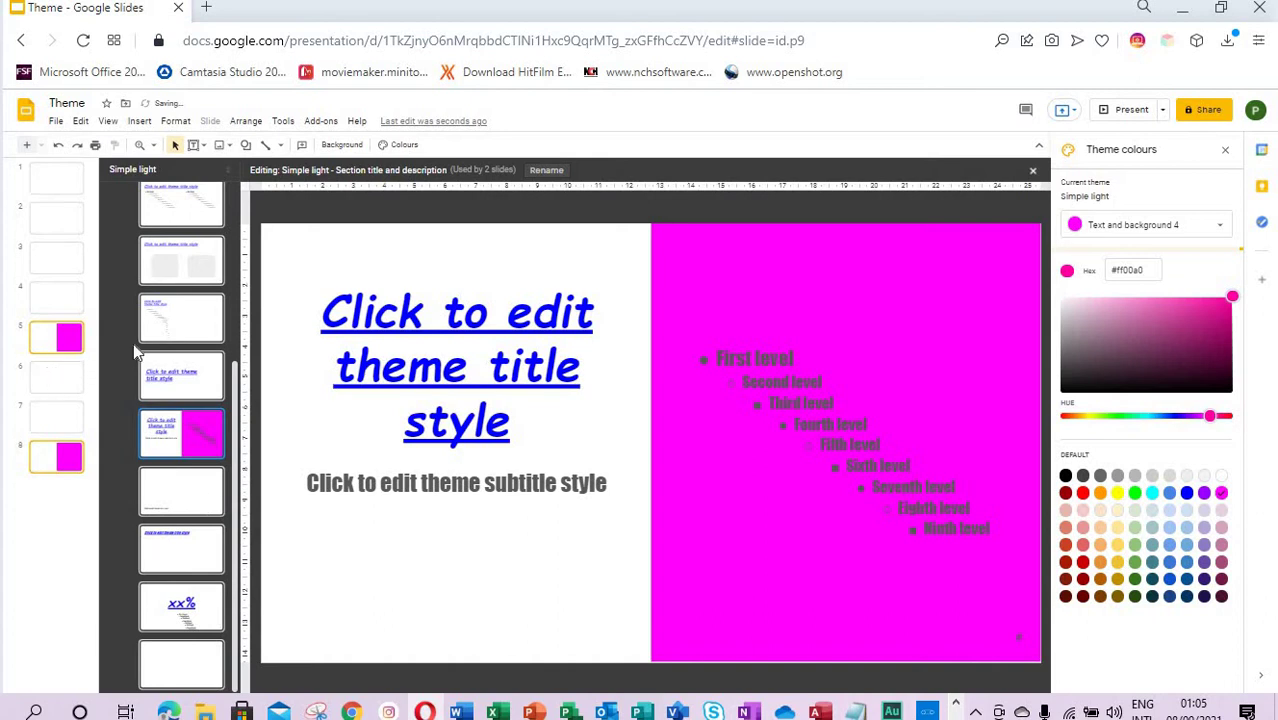
Go via the Title only layout back to the theme master slide
{"action": "left_click", "coordinate": [181, 262]}
{"action": "scroll", "coordinate": [181, 300], "scroll_direction": "up", "scroll_amount": 3}
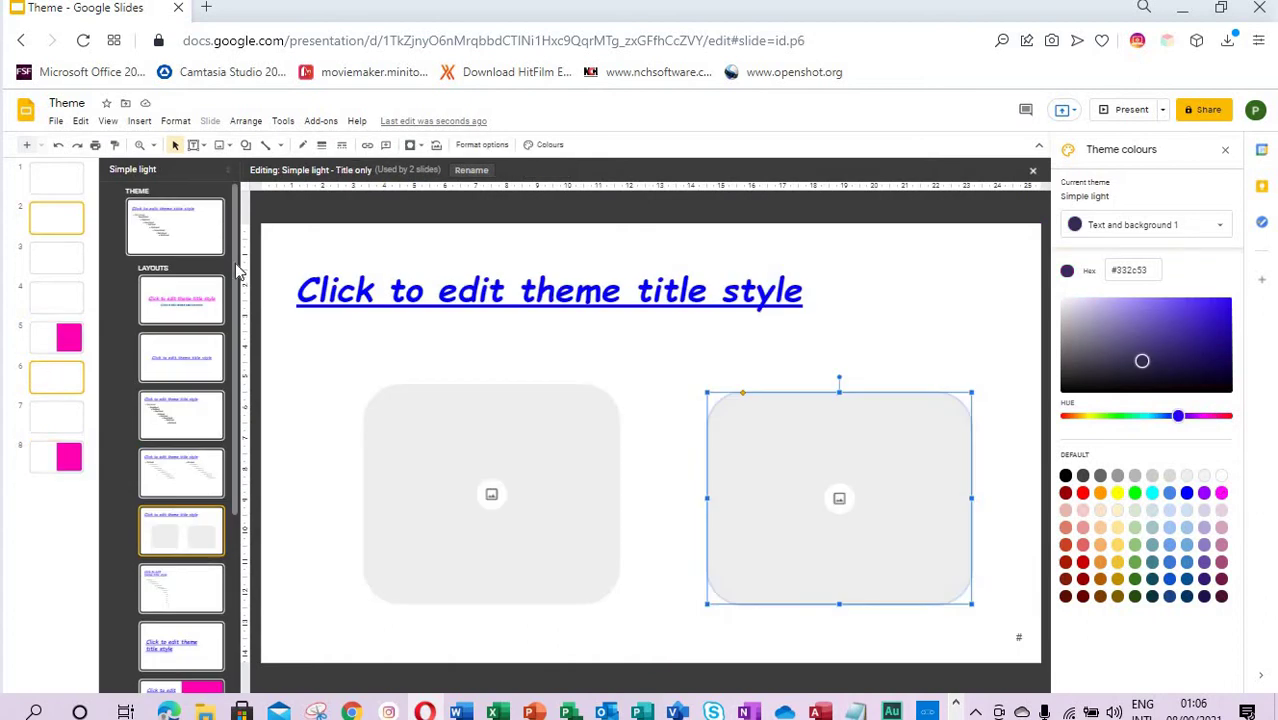
{"action": "left_click", "coordinate": [193, 233]}
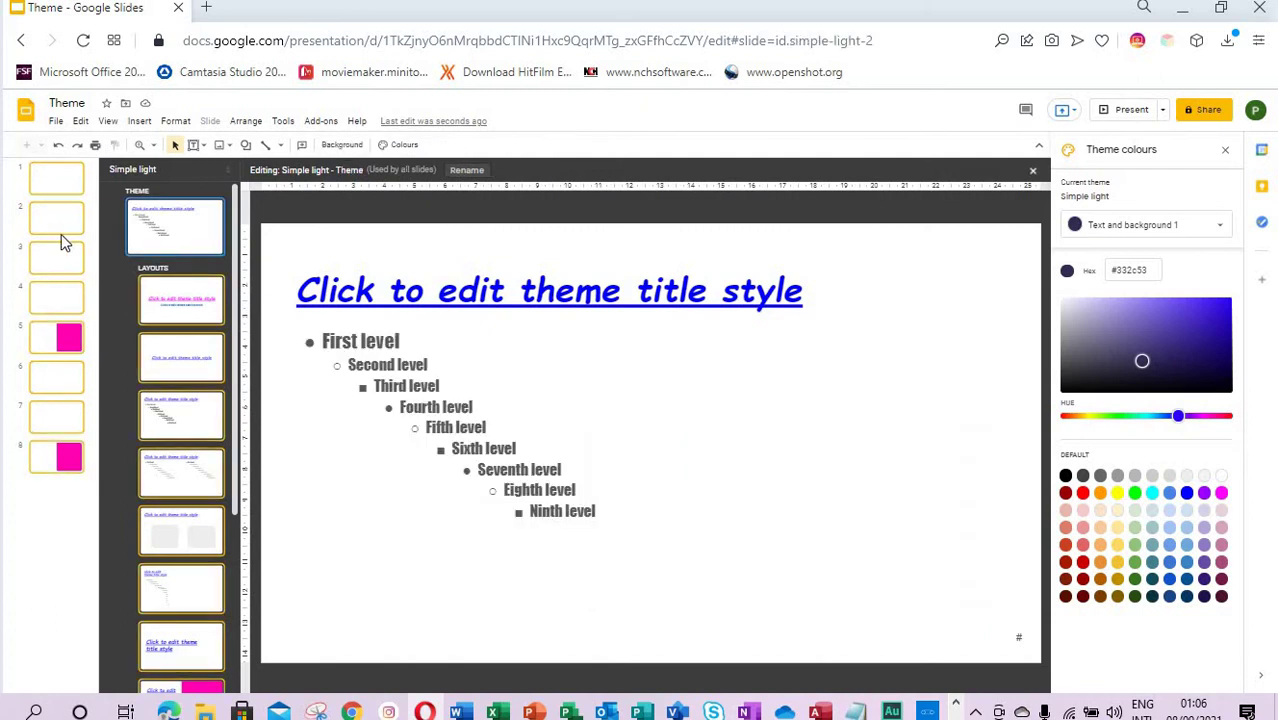
{"action": "left_click", "coordinate": [56, 292]}
Set the theme master background colour to cyan
{"action": "left_click", "coordinate": [342, 145]}
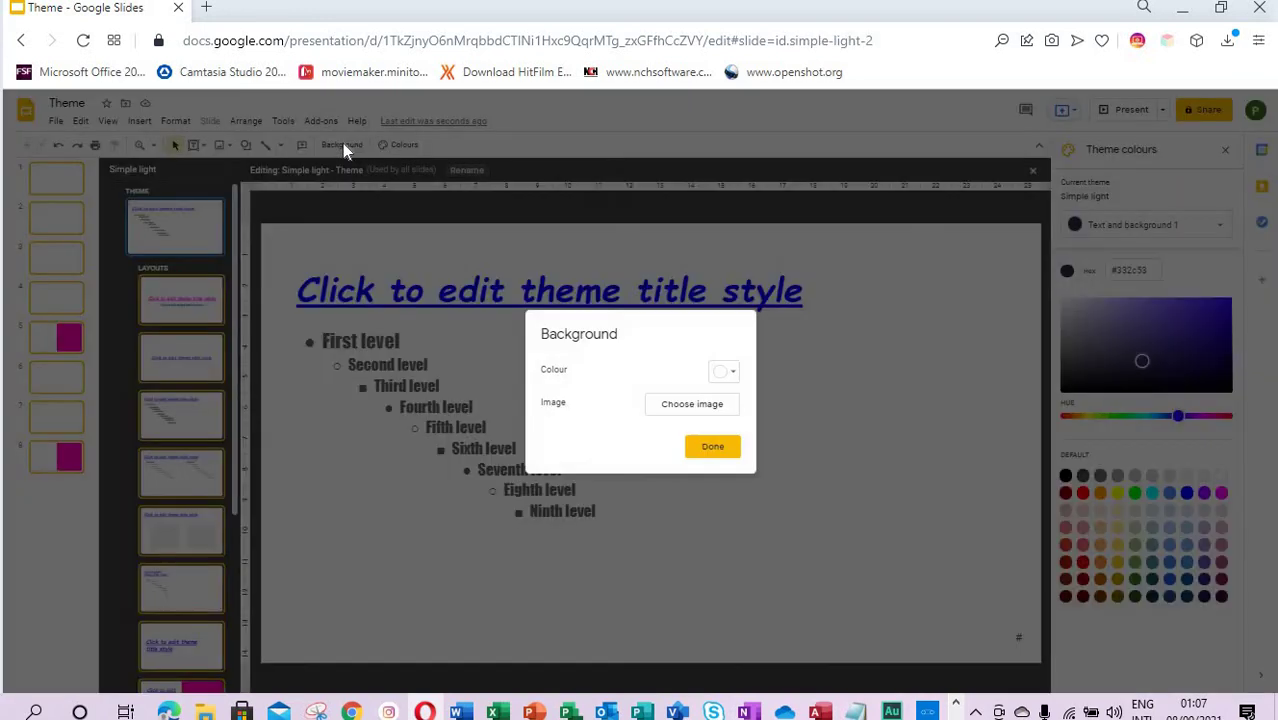
{"action": "left_click", "coordinate": [724, 373]}
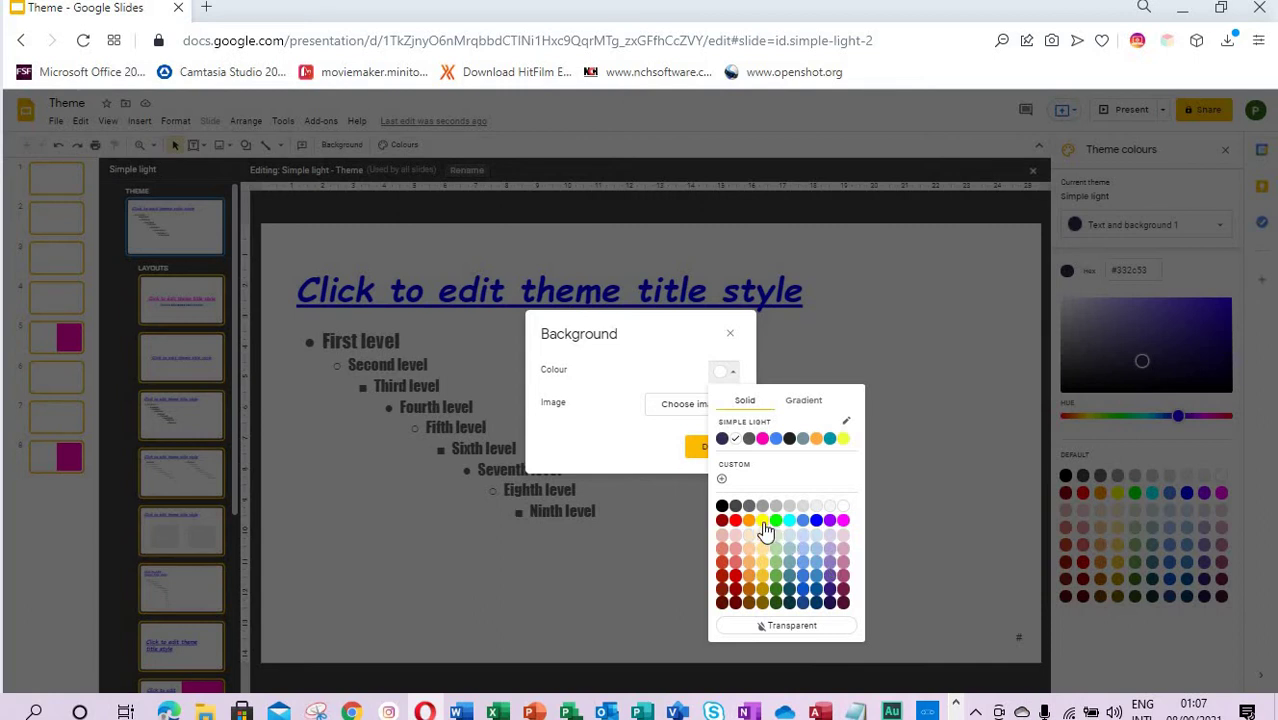
{"action": "left_click", "coordinate": [803, 589]}
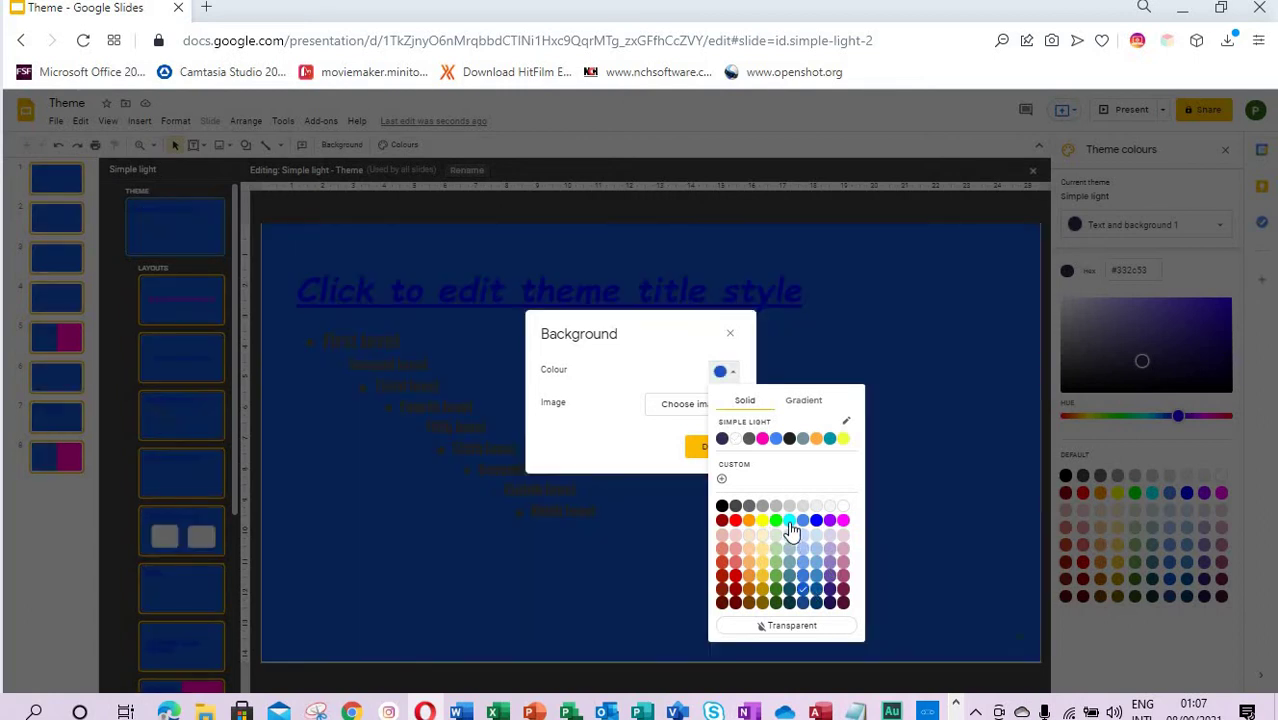
{"action": "left_click", "coordinate": [789, 520]}
{"action": "left_click", "coordinate": [710, 448]}
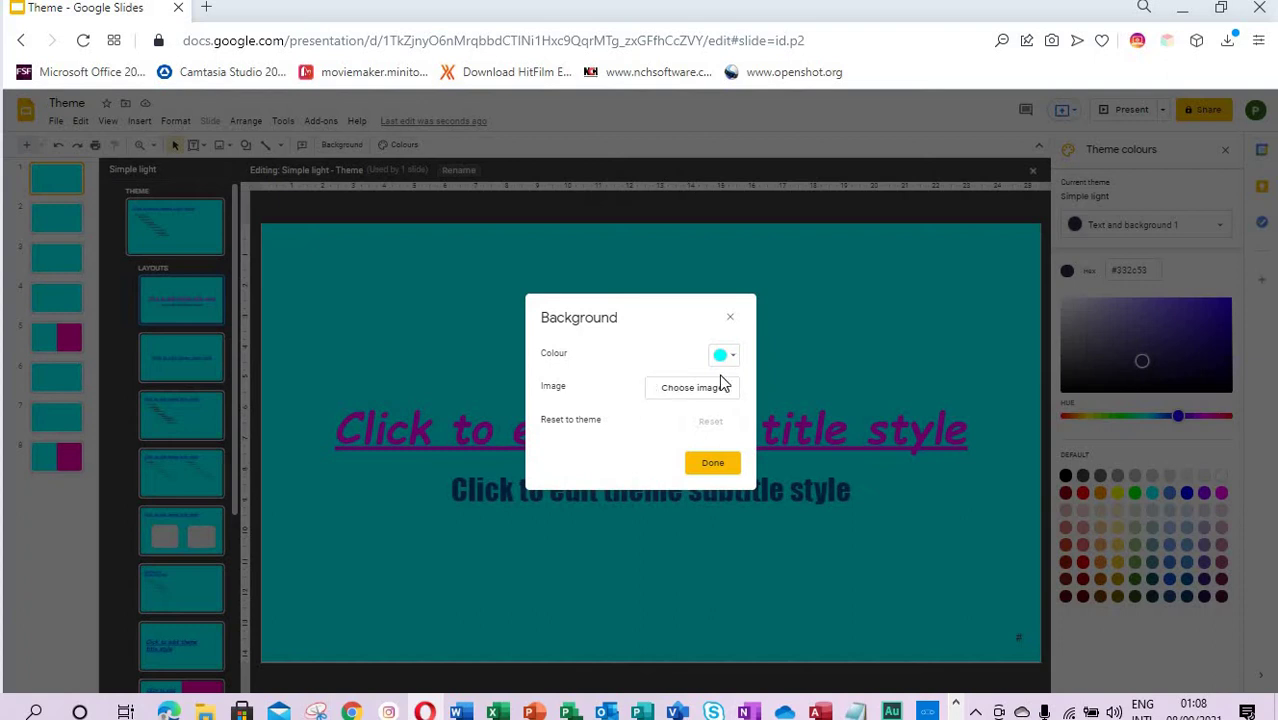
Give the title layout a yellow background
{"action": "left_click", "coordinate": [728, 355]}
{"action": "left_click", "coordinate": [767, 402]}
{"action": "left_click", "coordinate": [730, 466]}
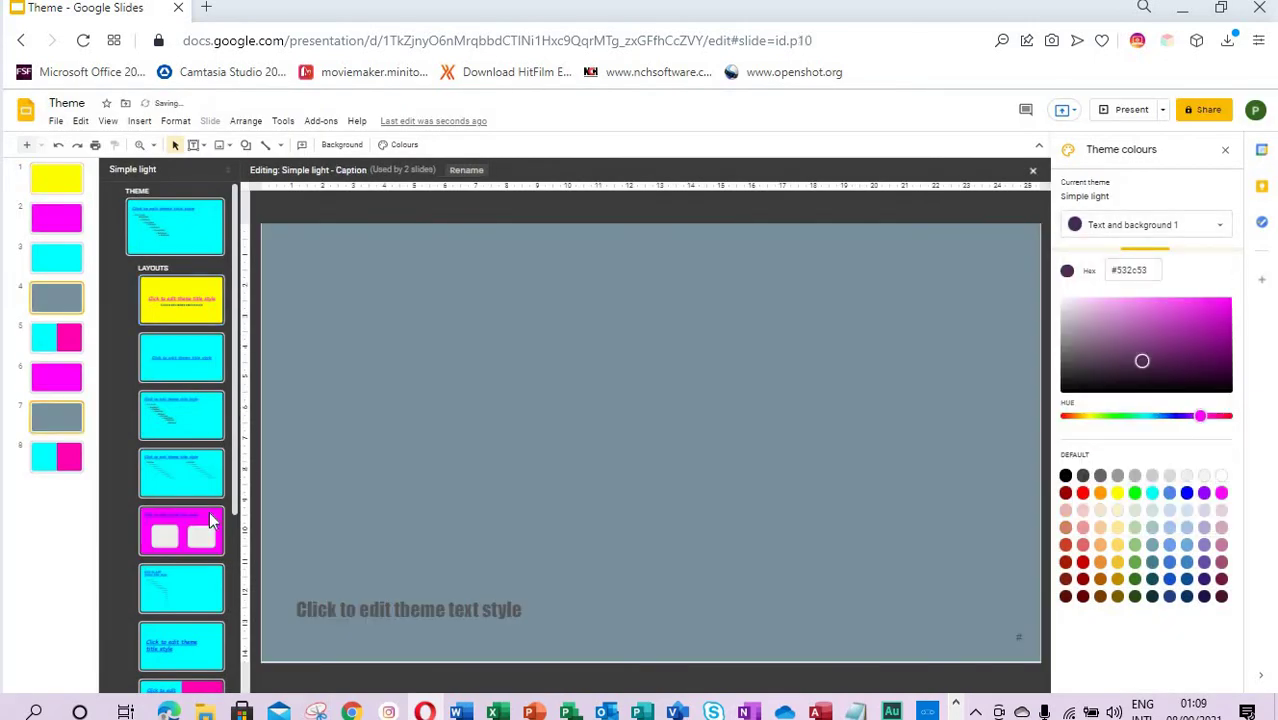
{"action": "left_click", "coordinate": [201, 531]}
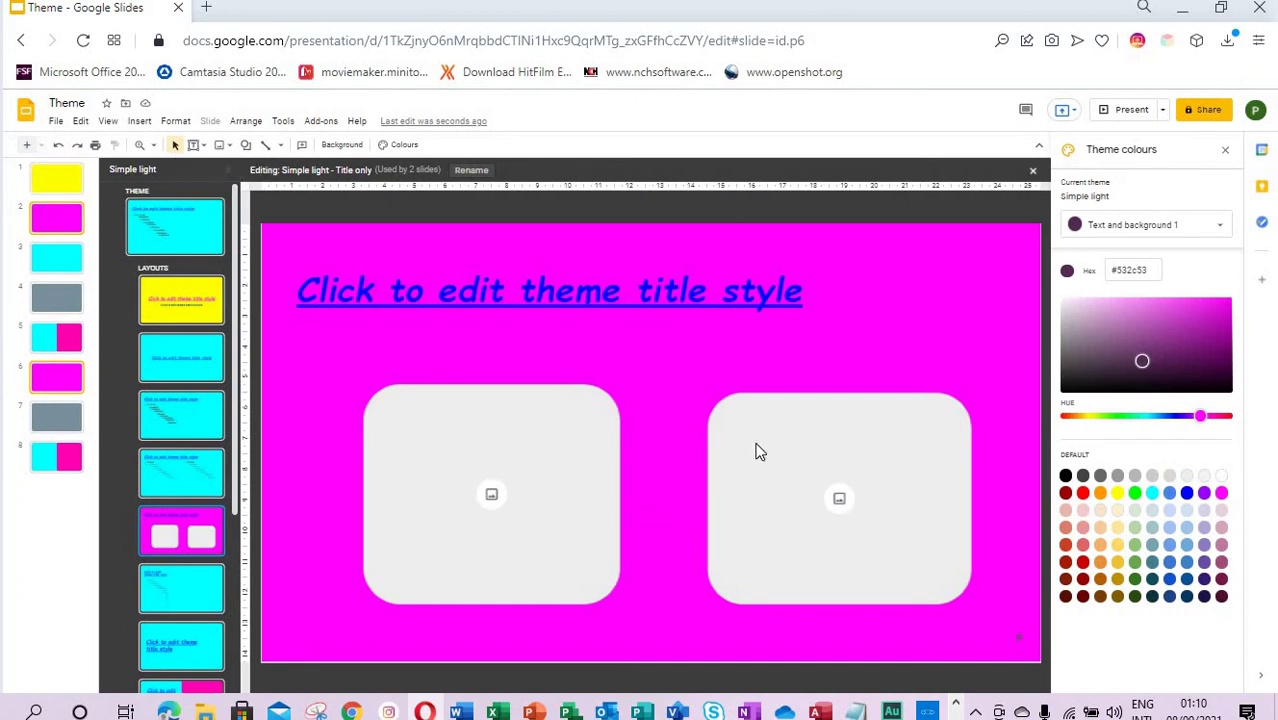
{"action": "key", "text": "Tab"}
{"action": "key", "text": "Return"}
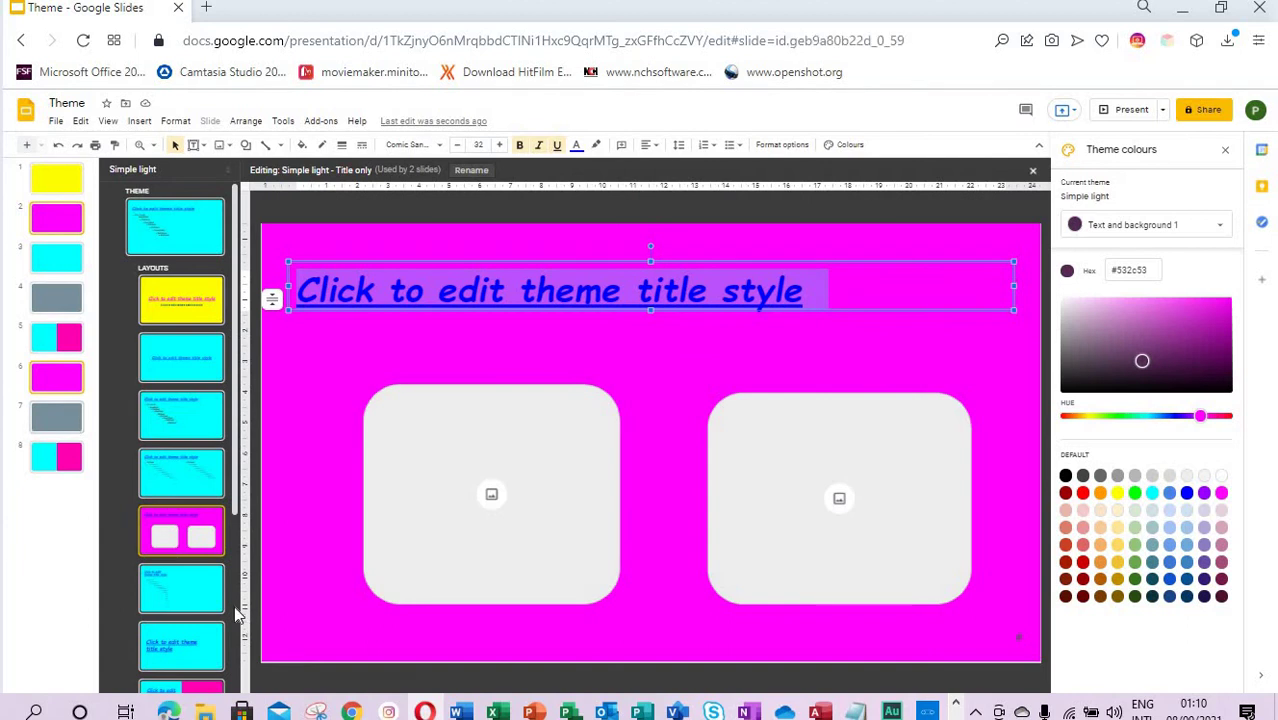
{"action": "key", "text": "Escape"}
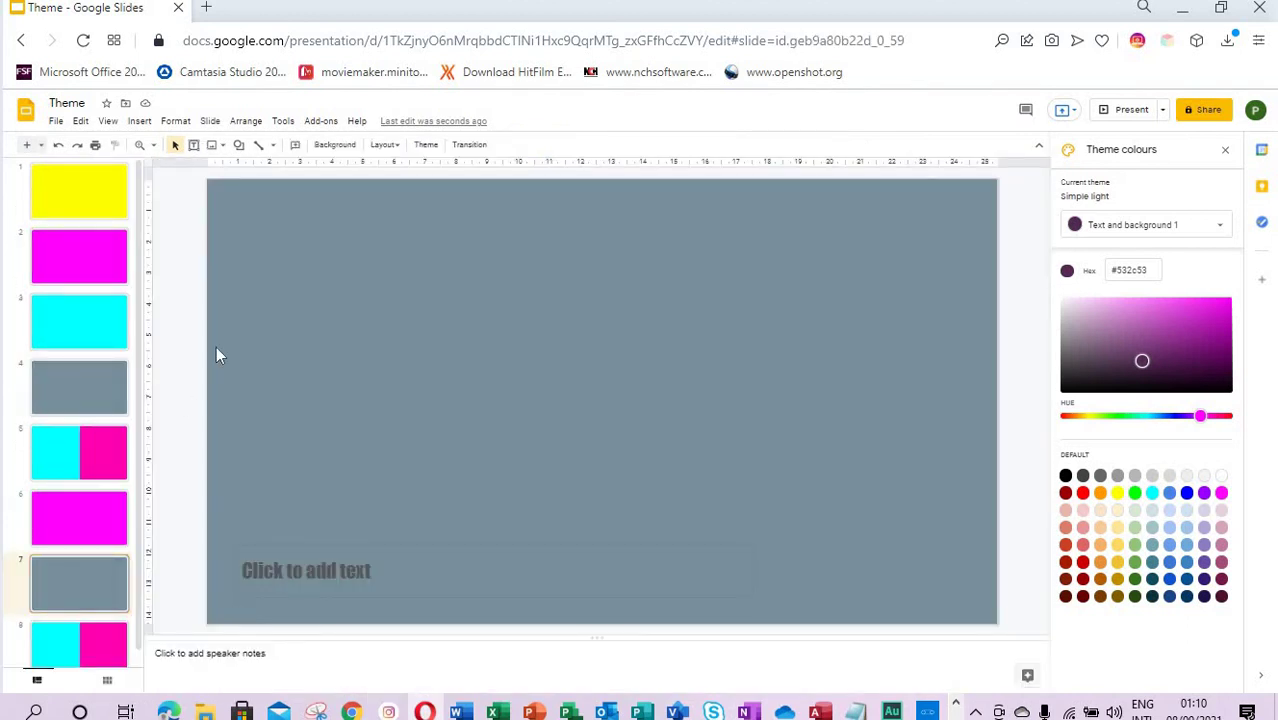
{"action": "key", "text": "alt+Left"}
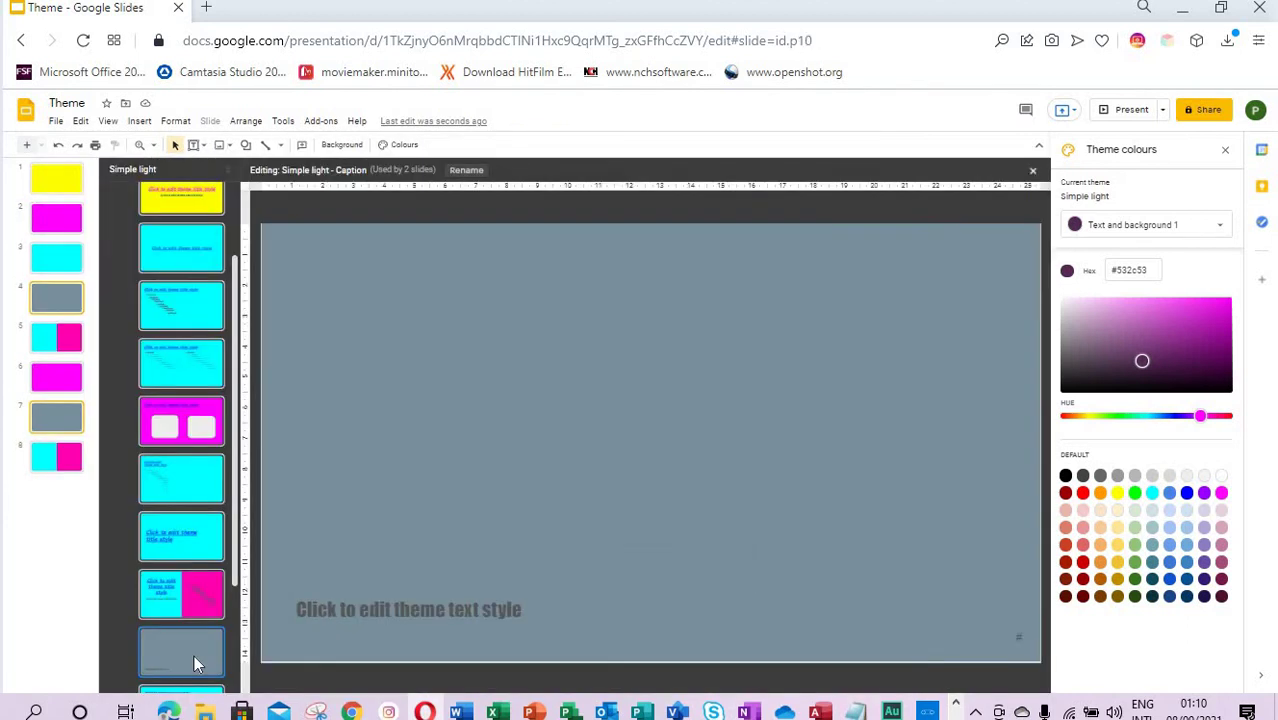
Draw a rounded-rectangle image placeholder on the caption layout and duplicate it
{"action": "left_click", "coordinate": [228, 145]}
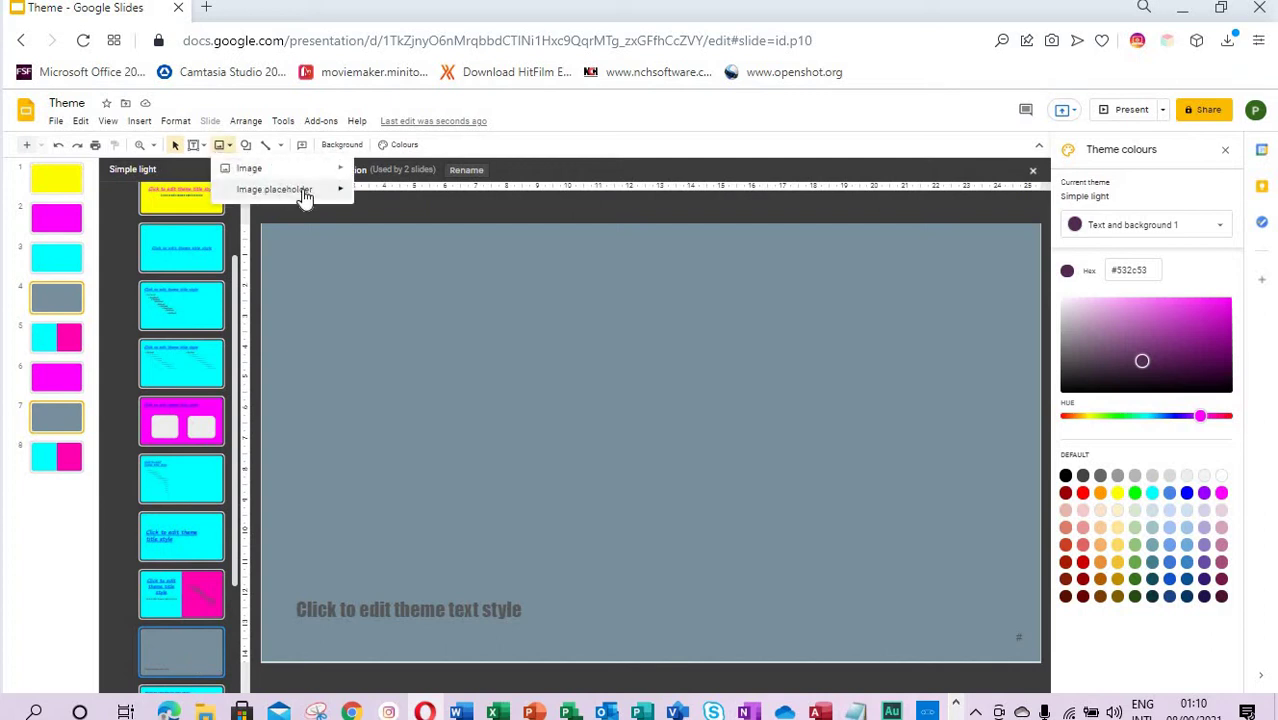
{"action": "mouse_move", "coordinate": [336, 192]}
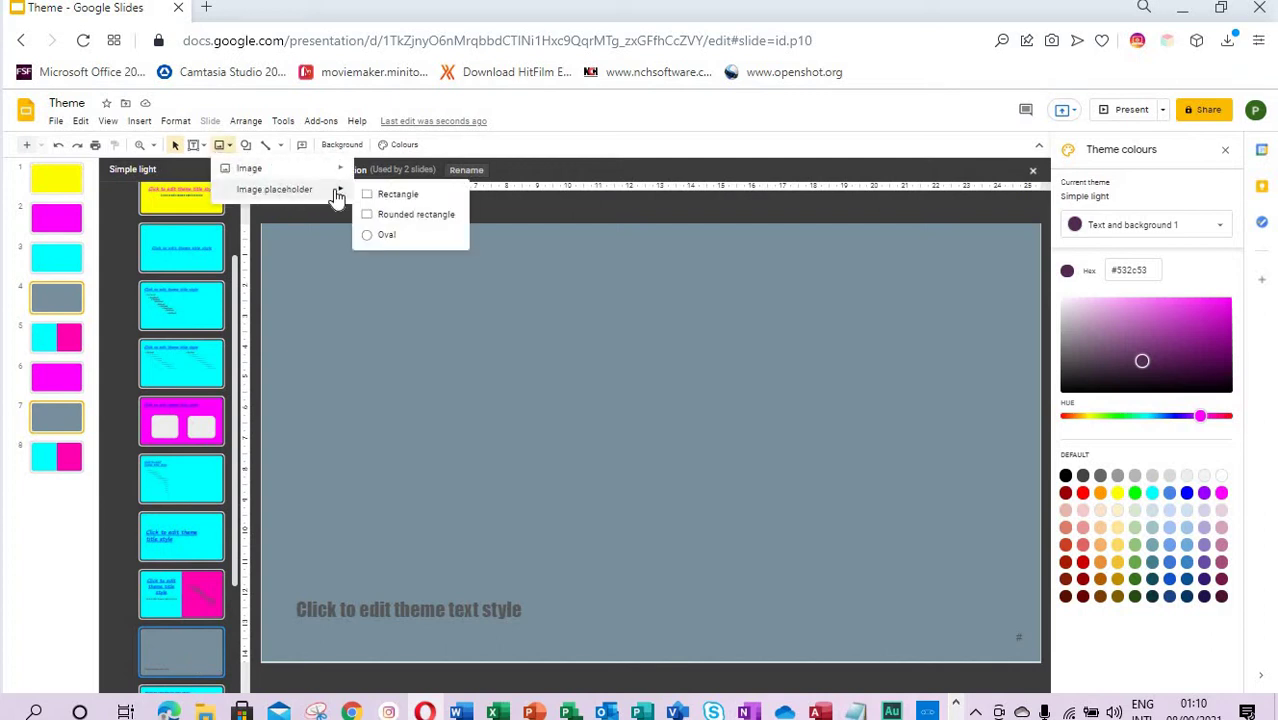
{"action": "left_click", "coordinate": [420, 215]}
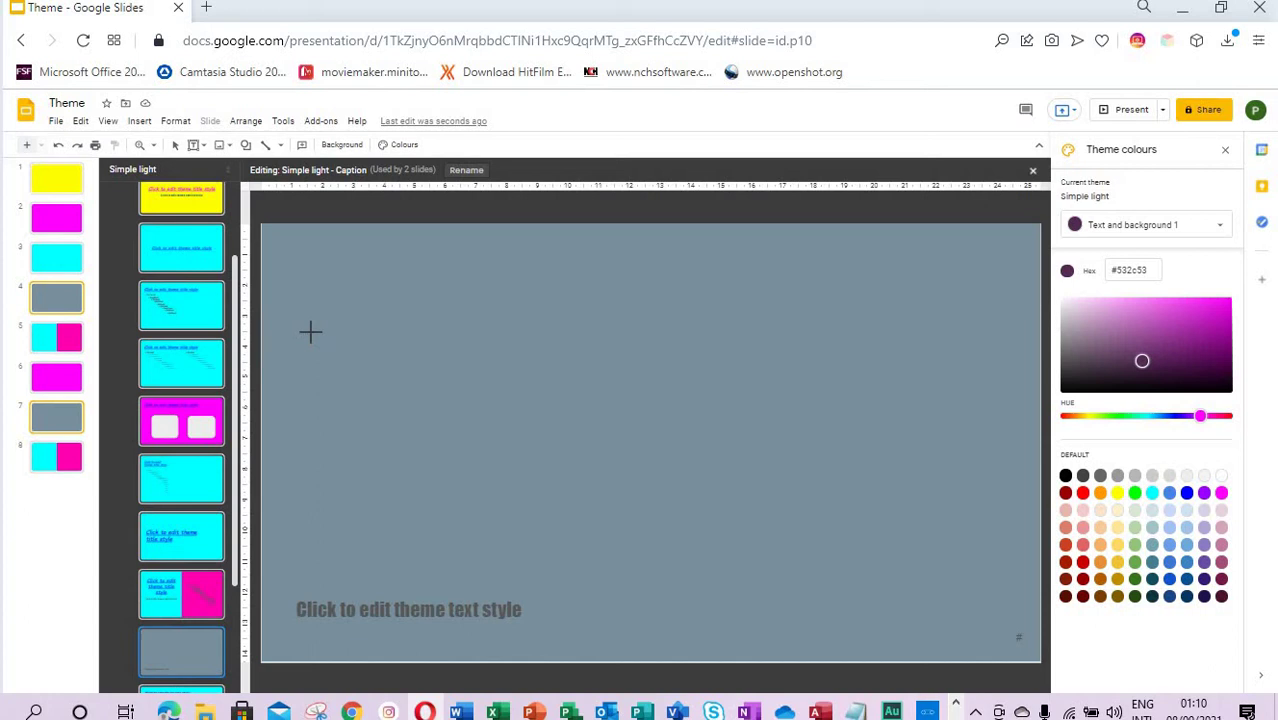
{"action": "left_click_drag", "start_coordinate": [304, 329], "coordinate": [463, 488]}
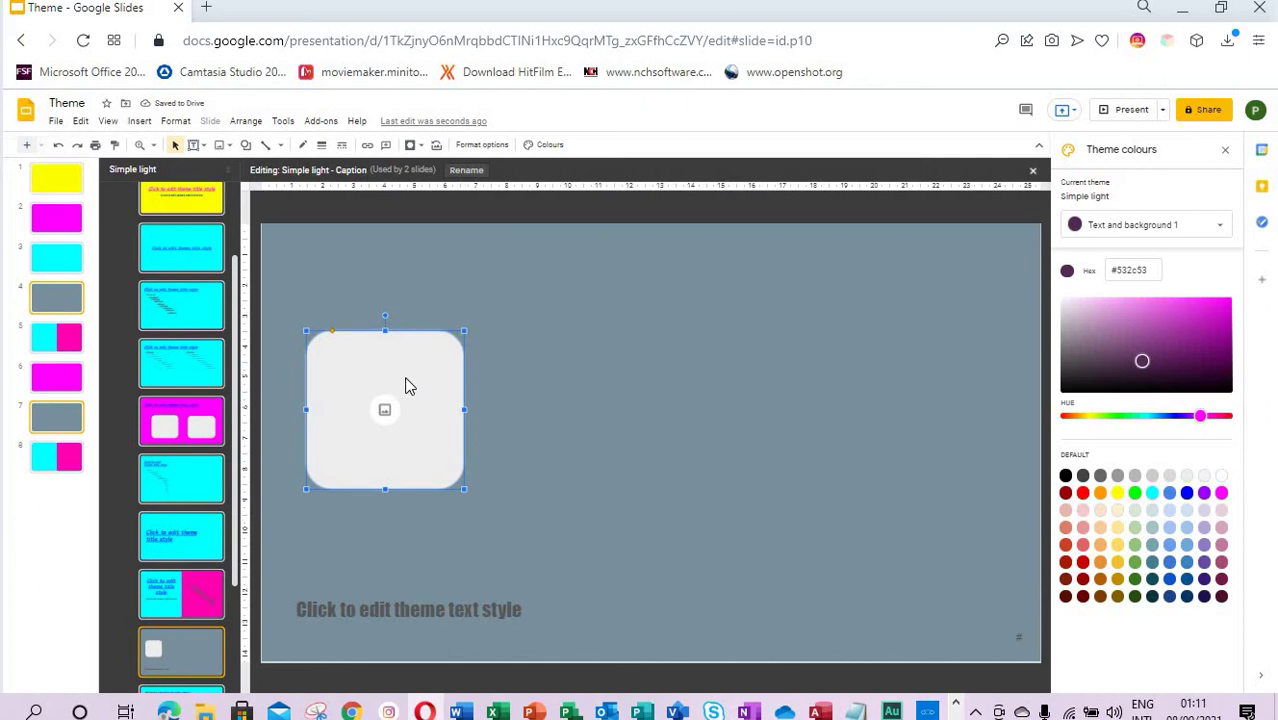
{"action": "key", "text": "ctrl+d"}
Arrange the placeholders in a row across the slide and enlarge the right and middle ones
{"action": "left_click_drag", "start_coordinate": [464, 391], "coordinate": [633, 377]}
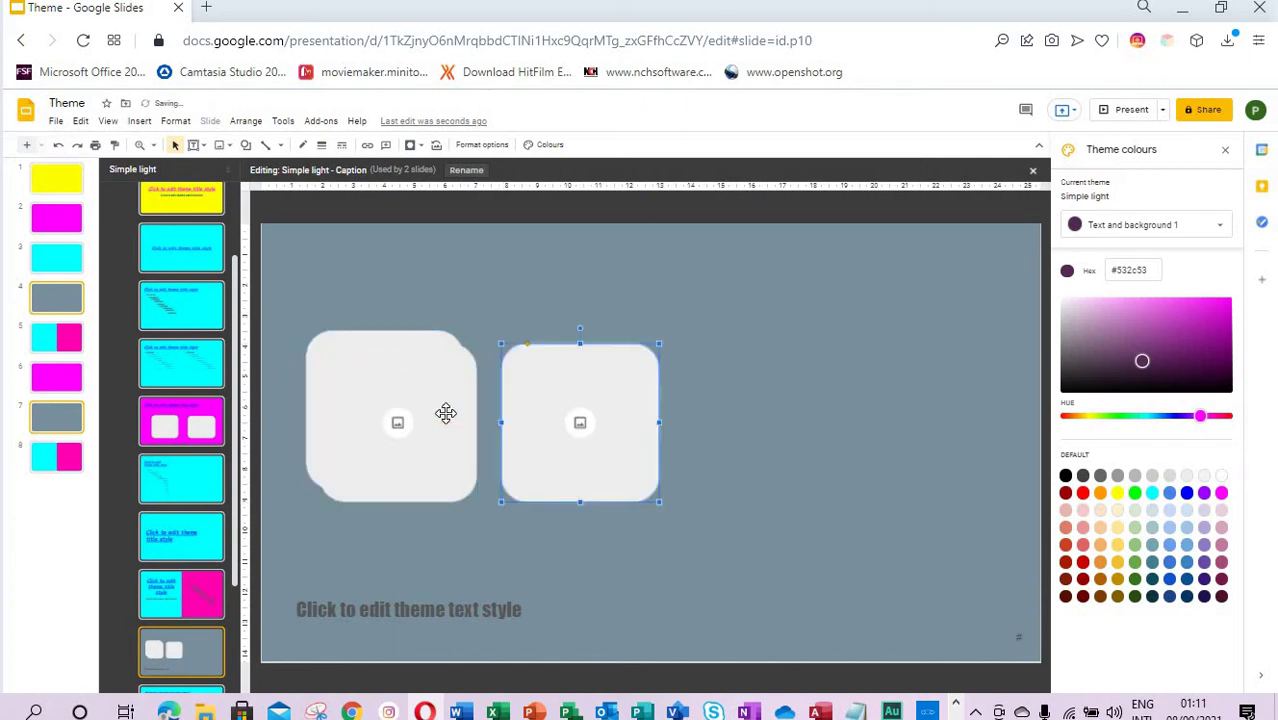
{"action": "left_click_drag", "start_coordinate": [445, 411], "coordinate": [968, 399]}
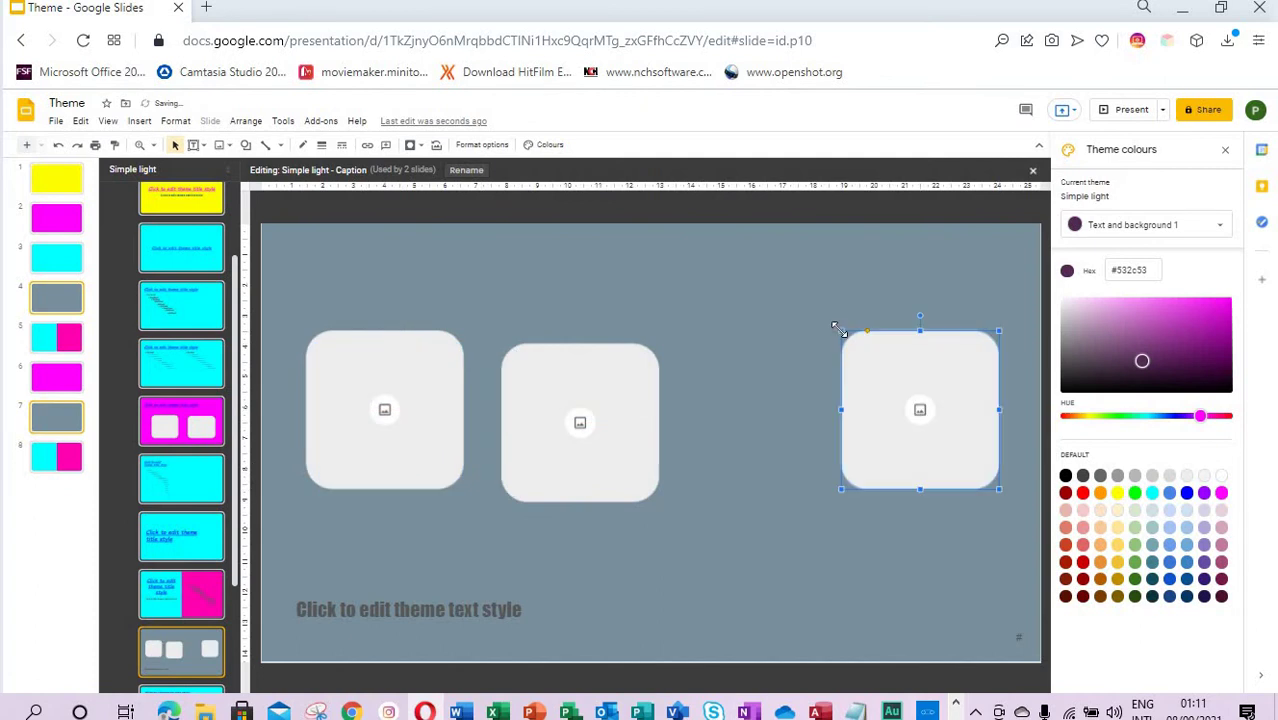
{"action": "left_click_drag", "start_coordinate": [816, 317], "coordinate": [816, 317]}
{"action": "left_click", "coordinate": [600, 420]}
{"action": "left_click_drag", "start_coordinate": [659, 343], "coordinate": [700, 301]}
{"action": "left_click_drag", "start_coordinate": [625, 385], "coordinate": [689, 385]}
{"action": "left_click", "coordinate": [424, 369]}
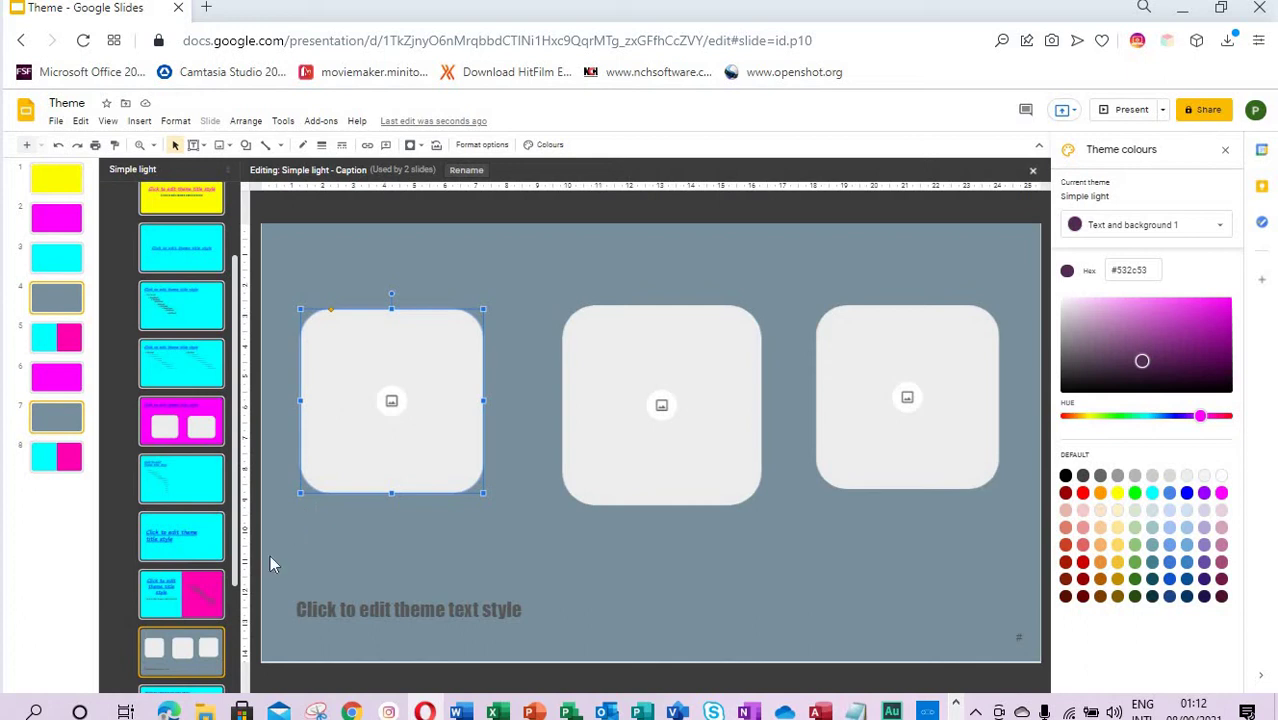
{"action": "scroll", "coordinate": [180, 500], "scroll_direction": "down", "scroll_amount": 2}
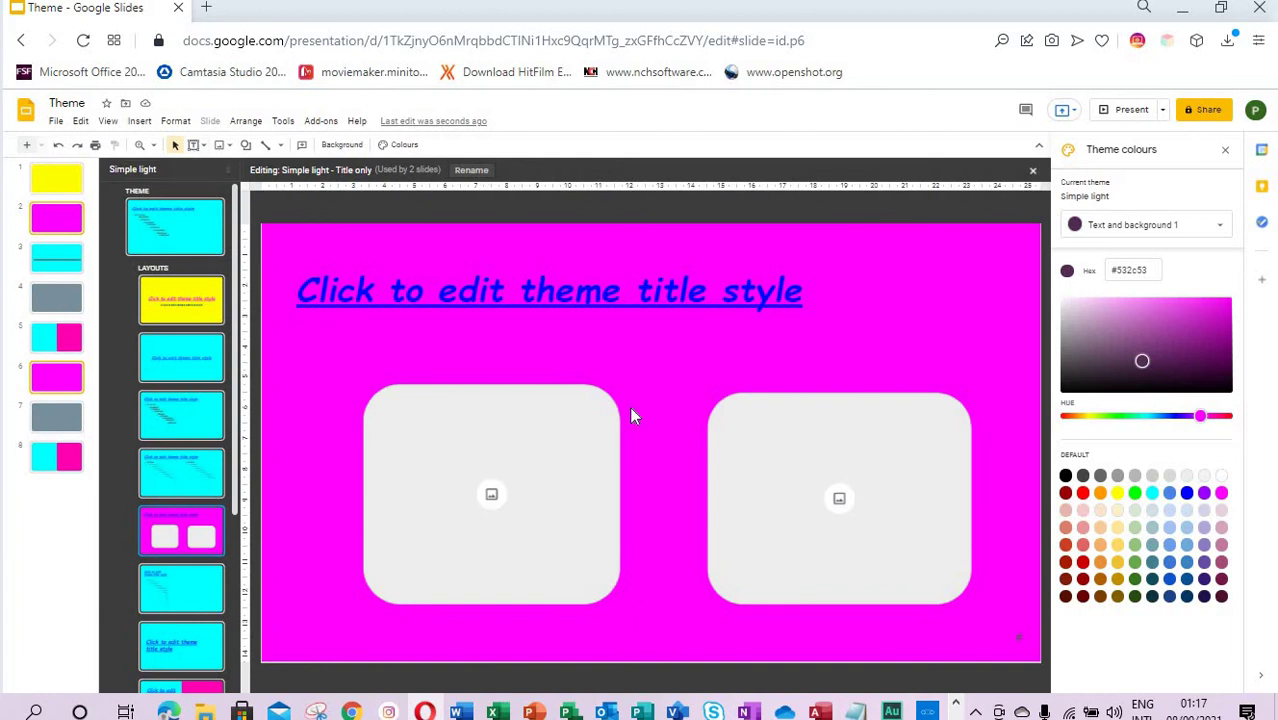
Upload the SAJA JEWELRY logo image '2' onto the theme master, shrink it, and place it top-right
{"action": "left_click", "coordinate": [199, 216]}
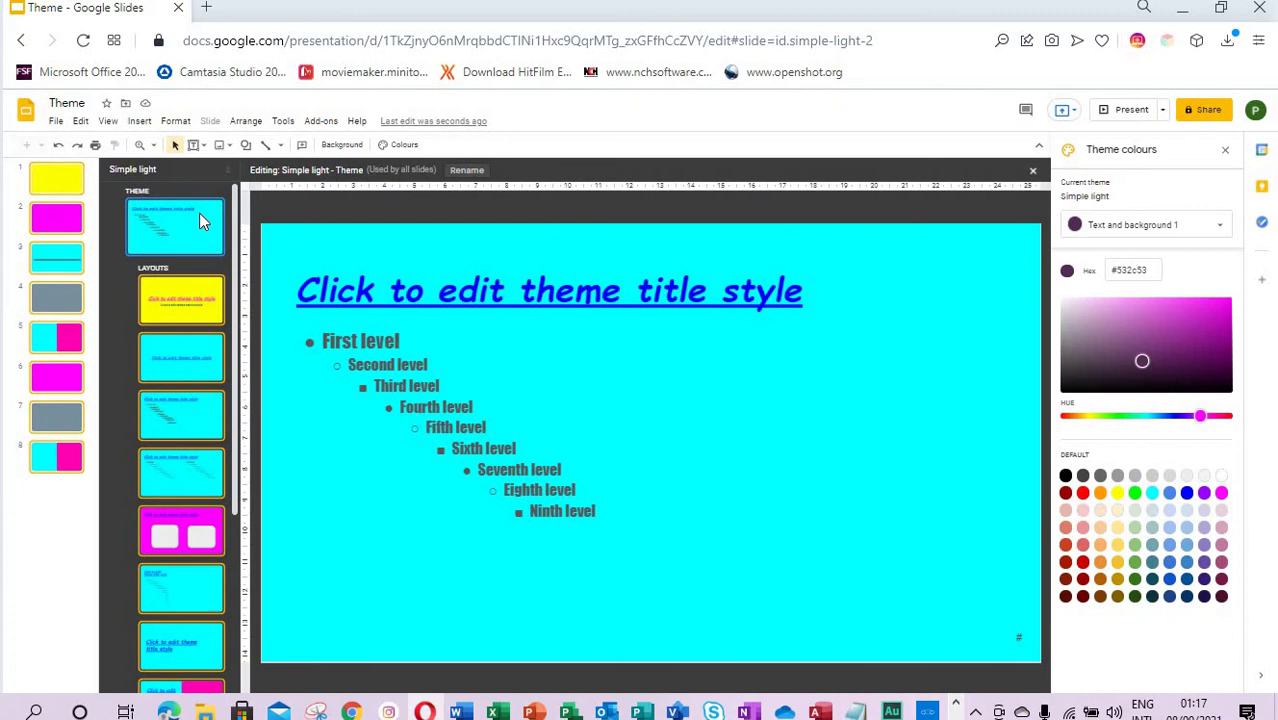
{"action": "left_click", "coordinate": [146, 124]}
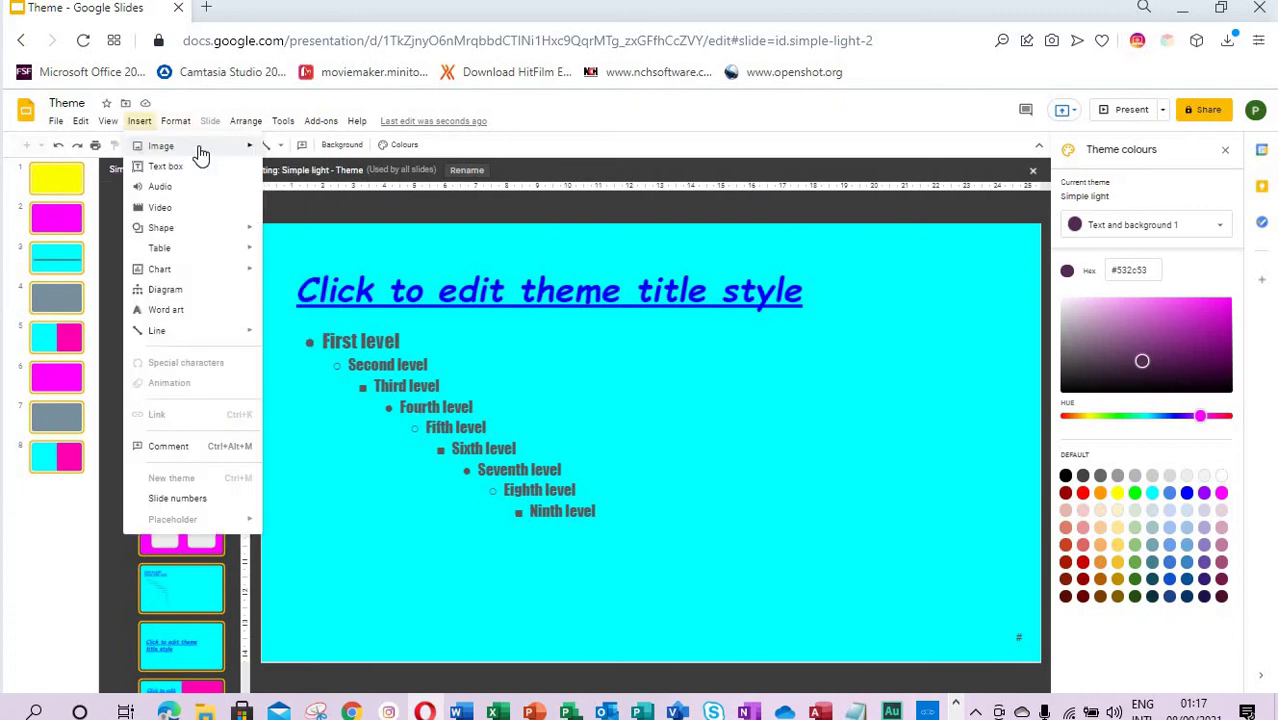
{"action": "mouse_move", "coordinate": [201, 150]}
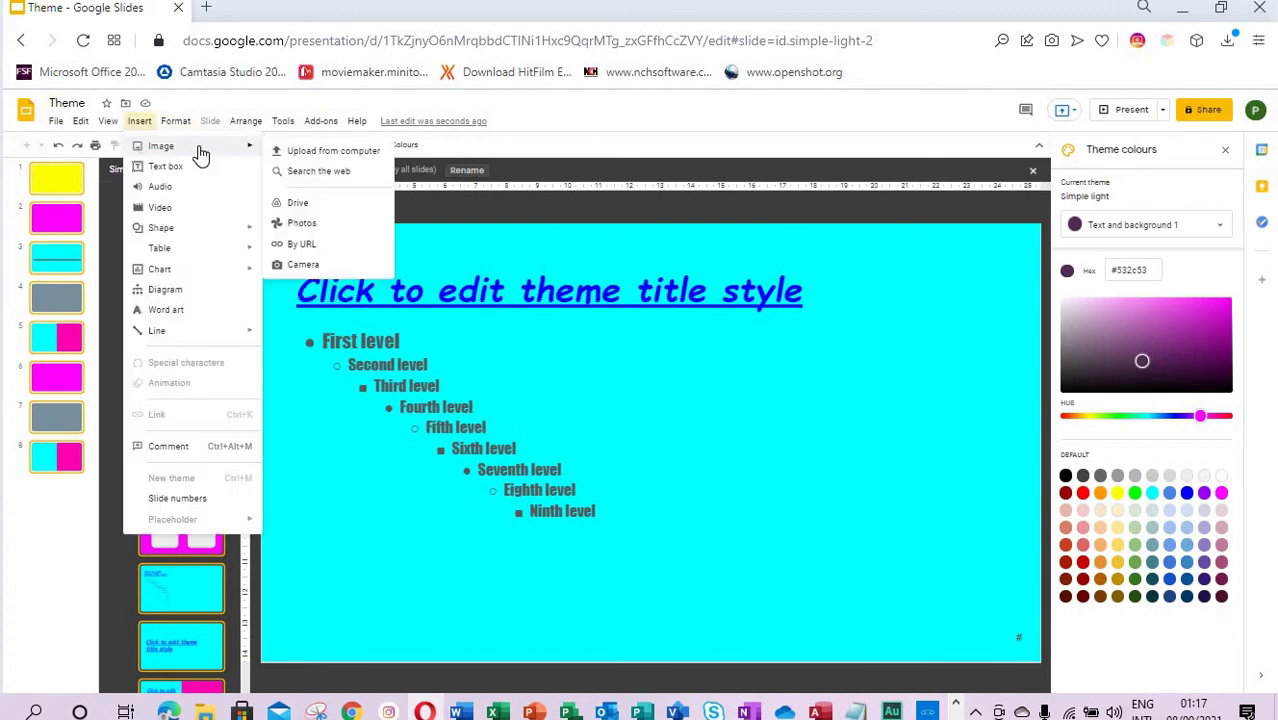
{"action": "left_click", "coordinate": [338, 152]}
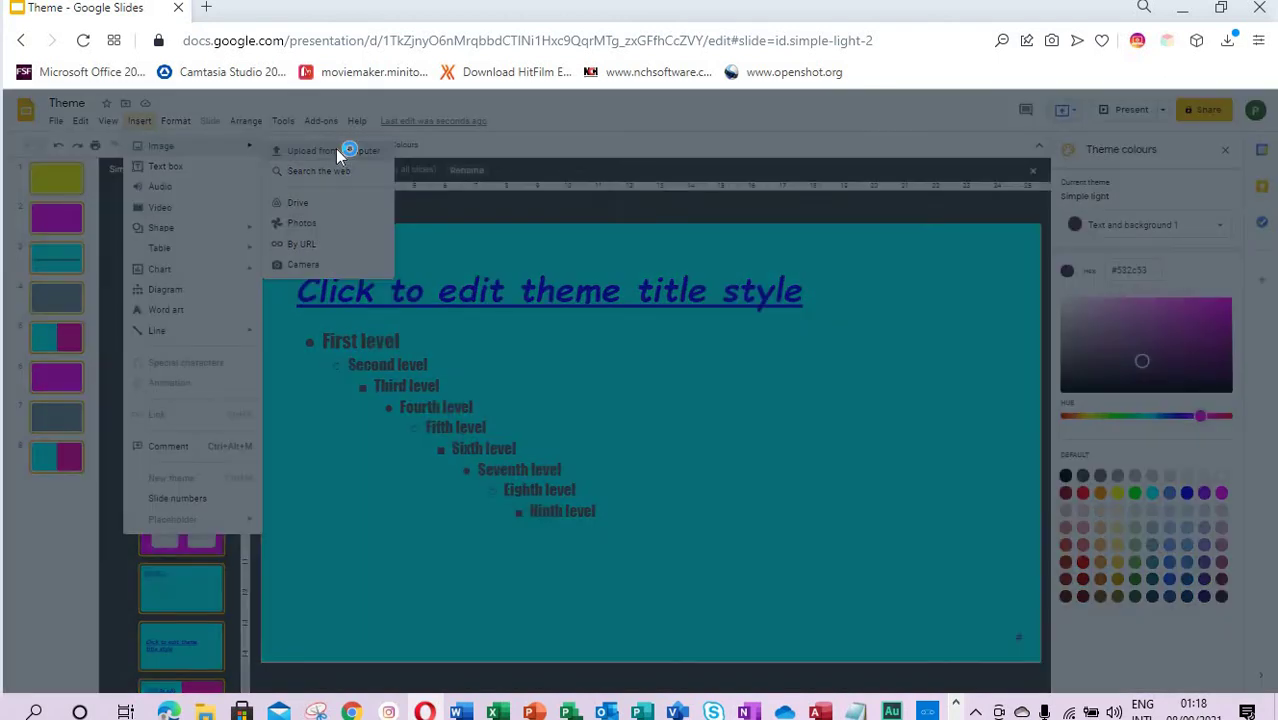
{"action": "left_click", "coordinate": [207, 155]}
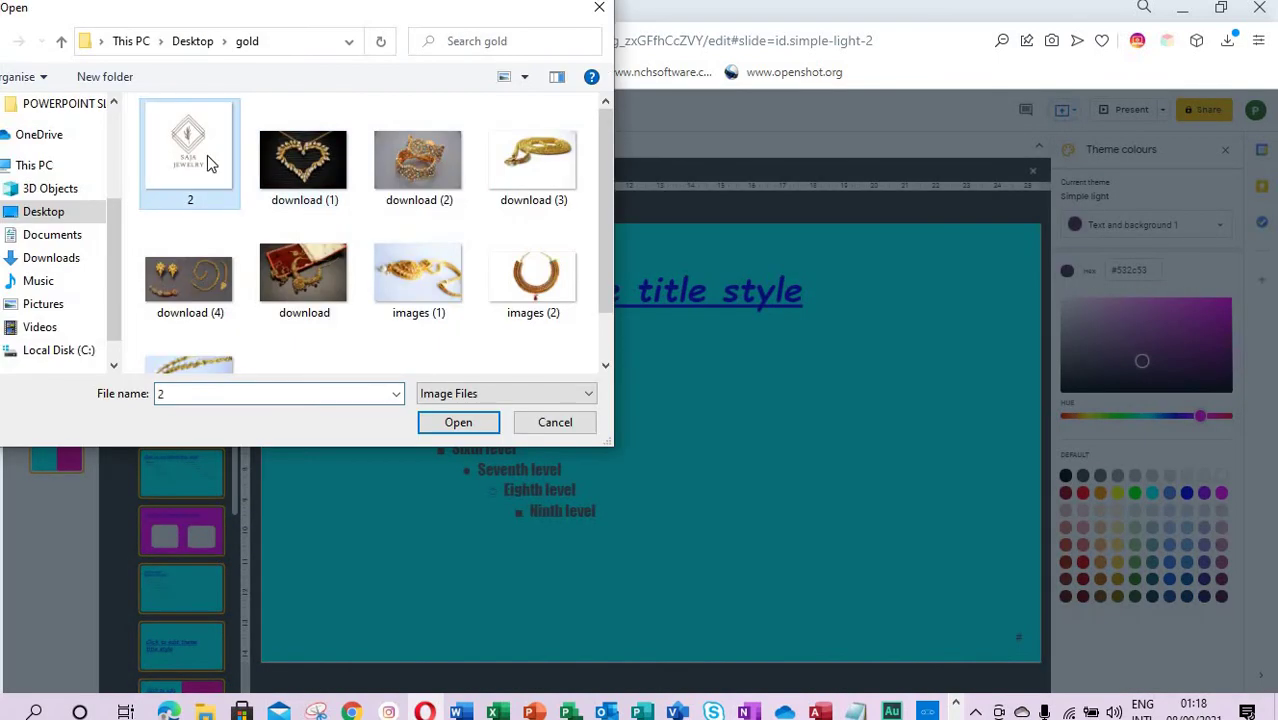
{"action": "left_click", "coordinate": [469, 423]}
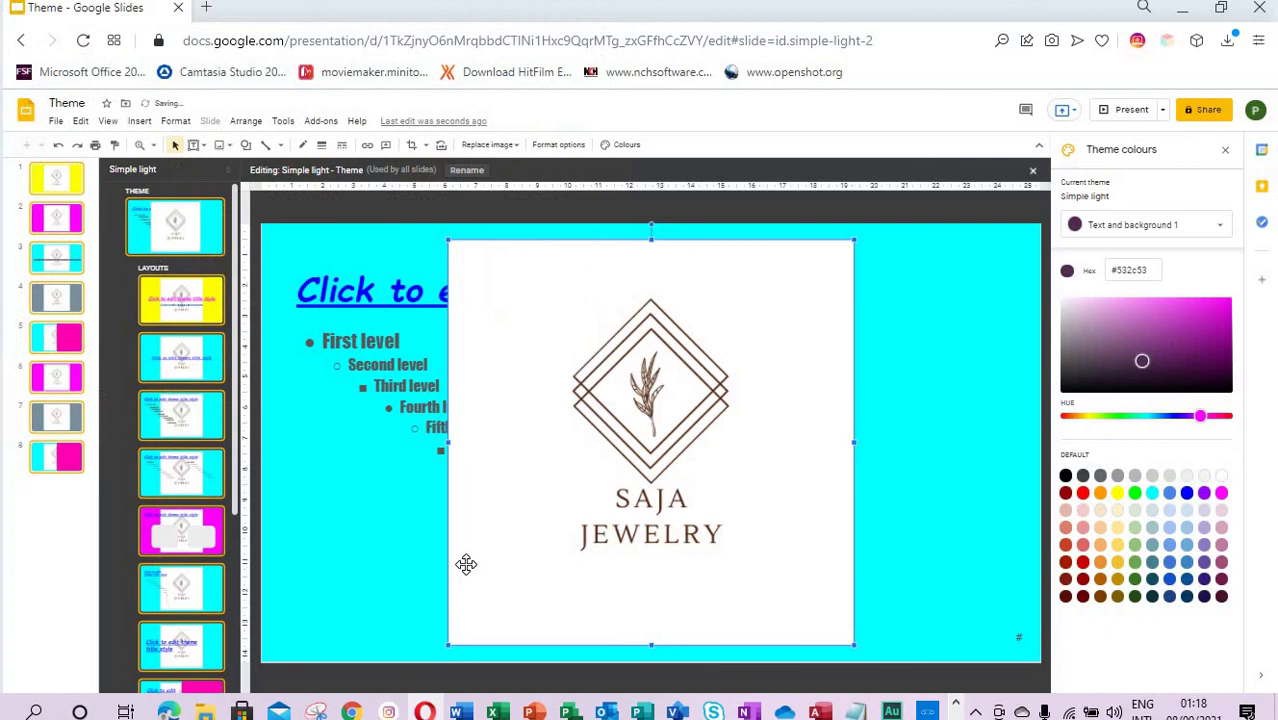
{"action": "left_click_drag", "start_coordinate": [490, 621], "coordinate": [584, 528]}
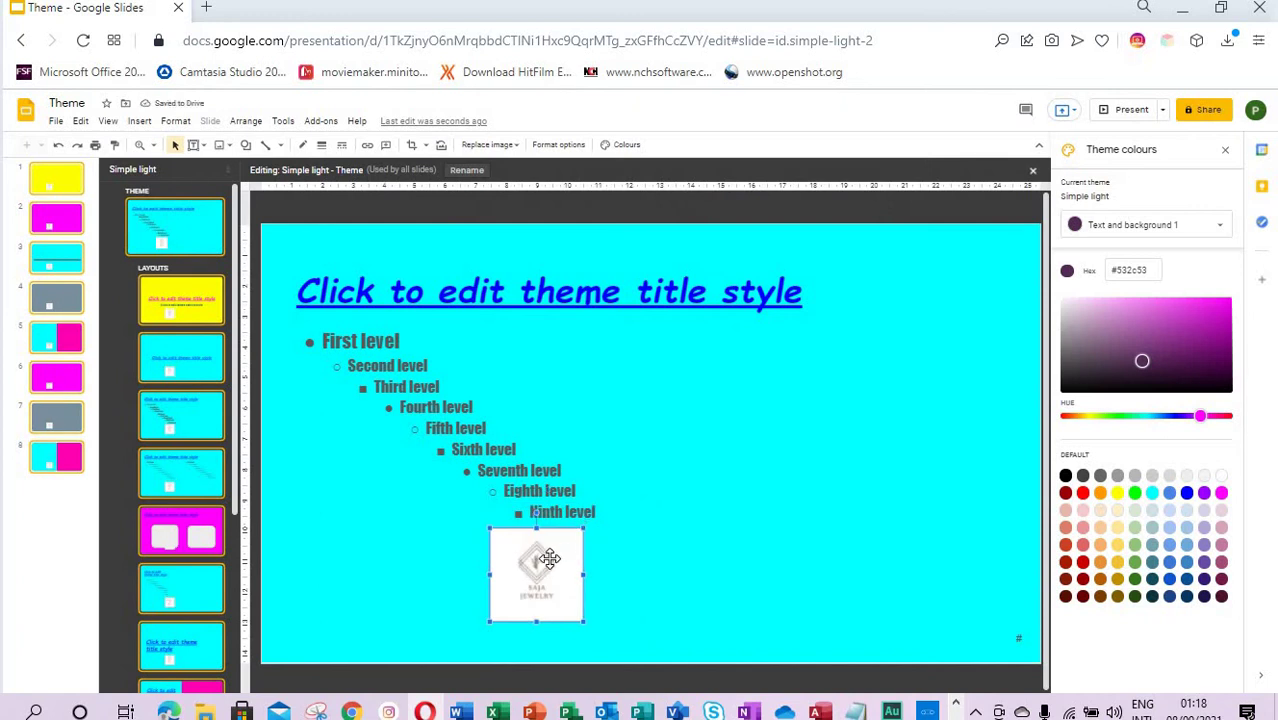
{"action": "left_click_drag", "start_coordinate": [538, 566], "coordinate": [993, 235]}
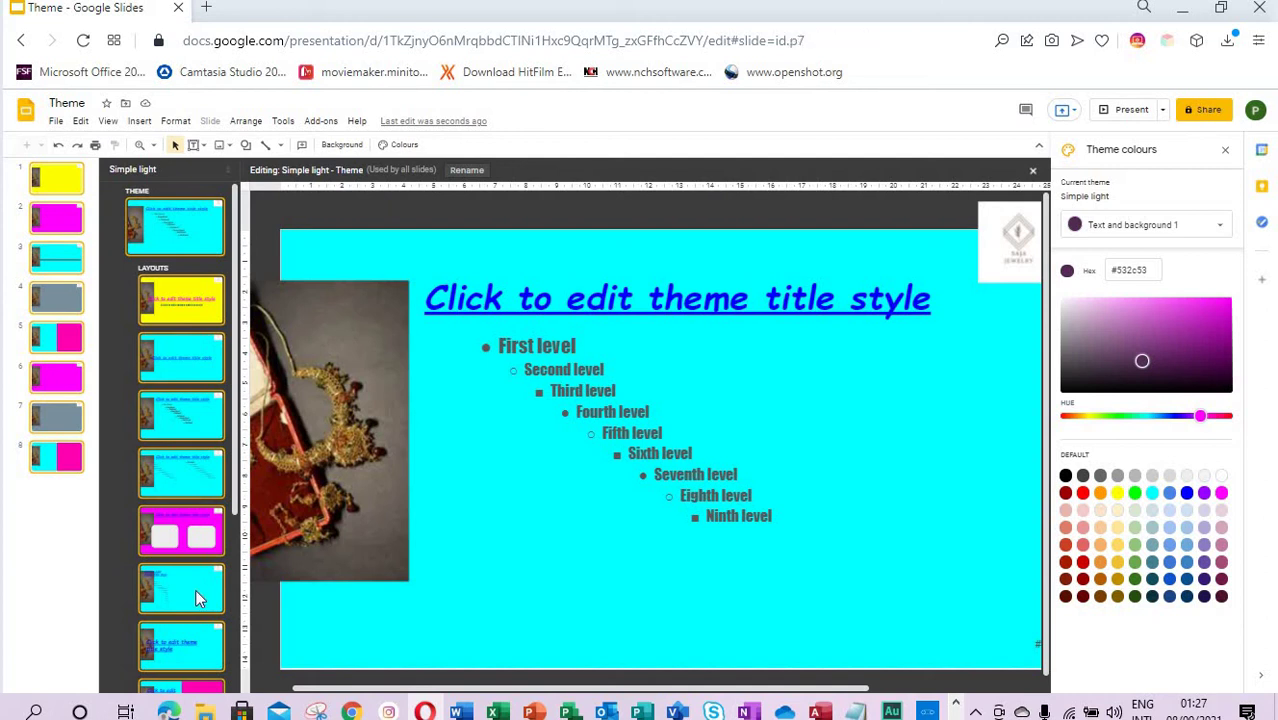
Delete the unused One-column text layout from the theme
{"action": "left_click", "coordinate": [195, 589]}
{"action": "right_click", "coordinate": [195, 589]}
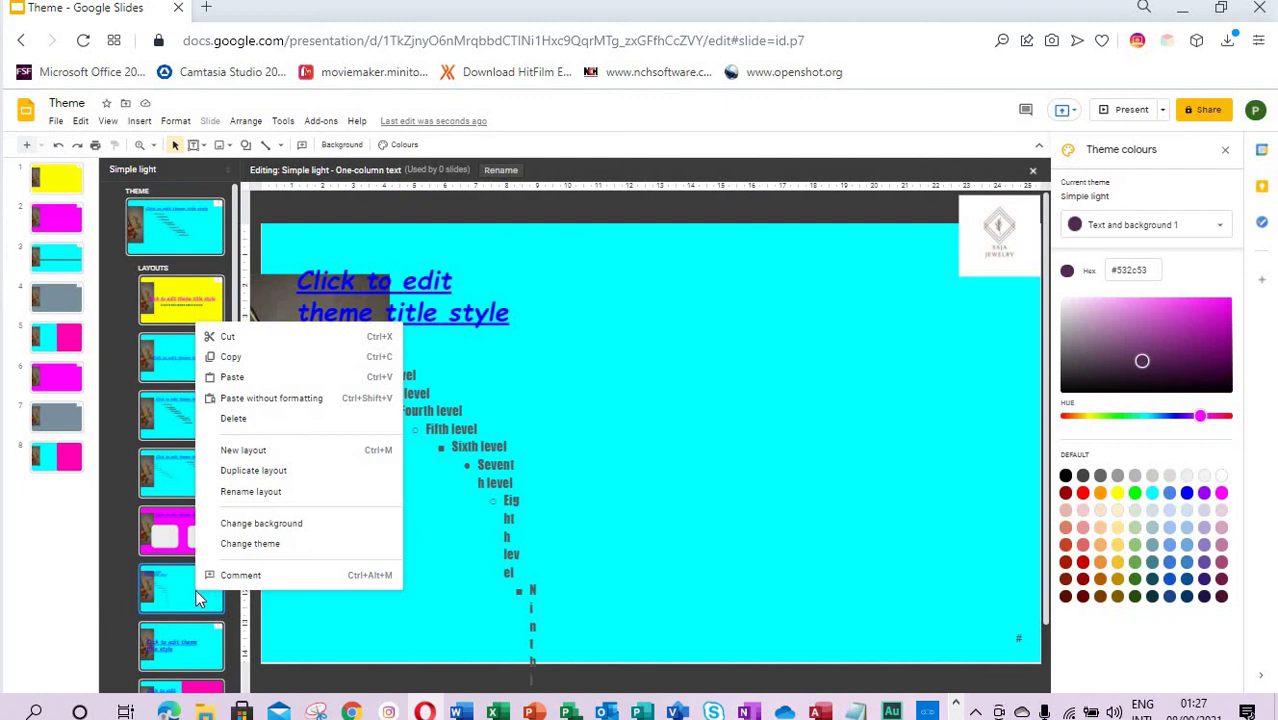
{"action": "left_click", "coordinate": [220, 520]}
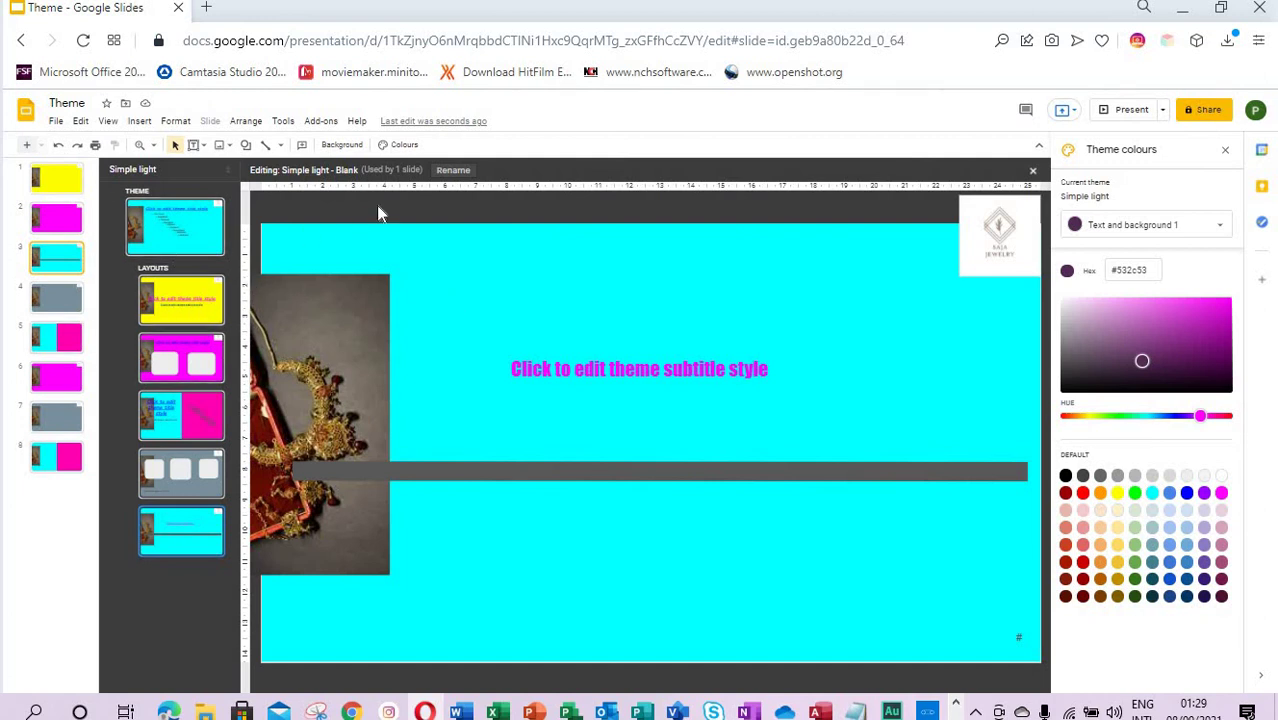
On slide 1, enter the title 'Saja Jewelries' and the subtitle 'Saja Investments'
{"action": "left_click", "coordinate": [72, 190]}
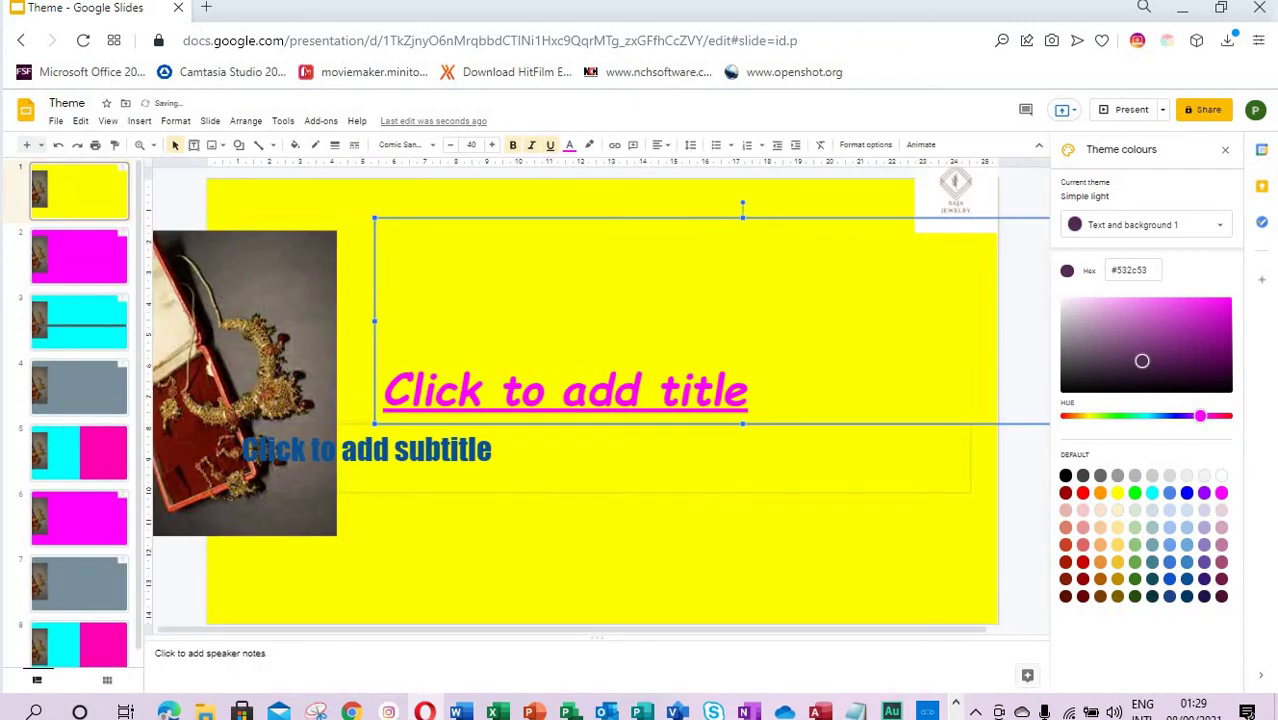
{"action": "left_click", "coordinate": [480, 455]}
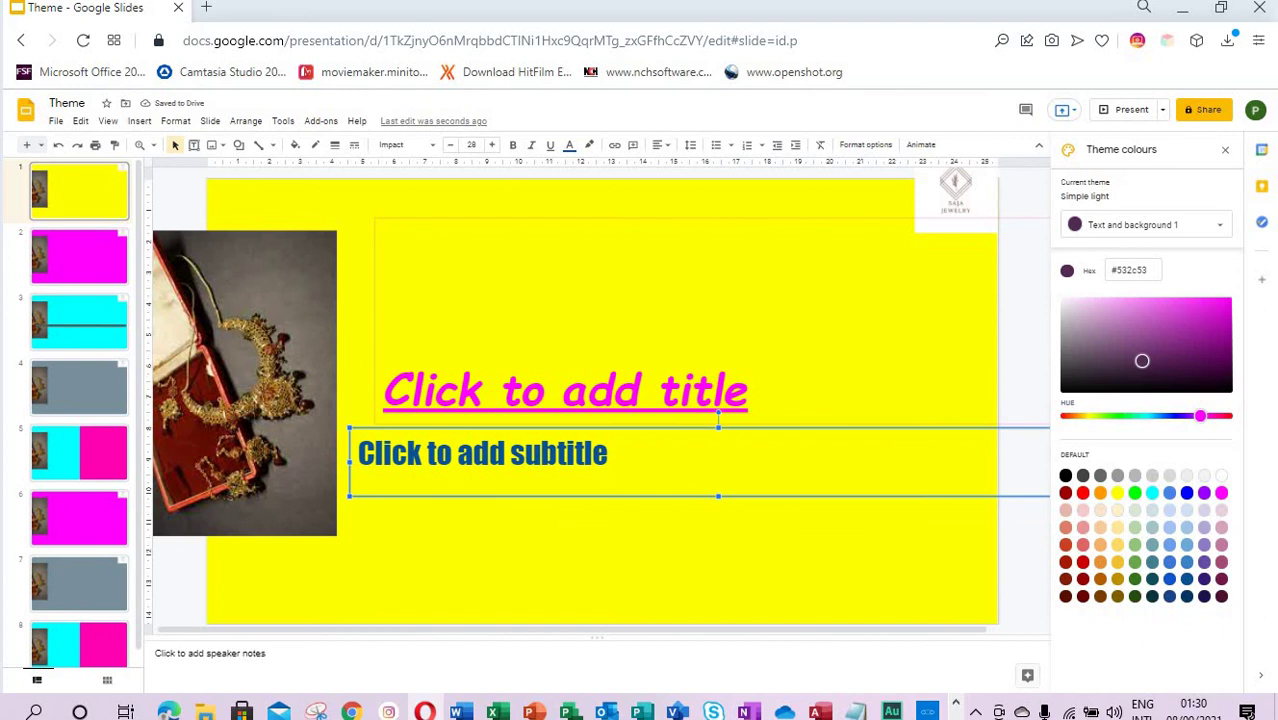
{"action": "left_click", "coordinate": [582, 387]}
{"action": "type", "text": "Saja Jewelries"}
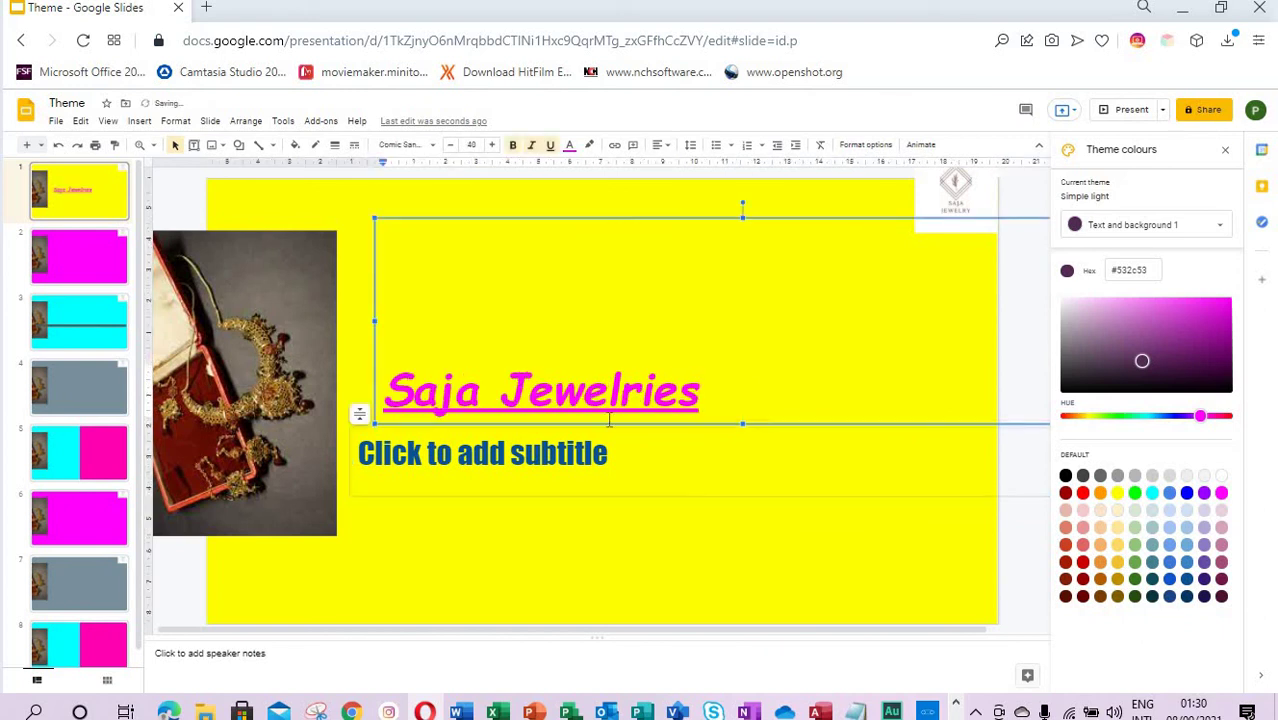
{"action": "left_click", "coordinate": [471, 455]}
{"action": "type", "text": "Saja Investments"}
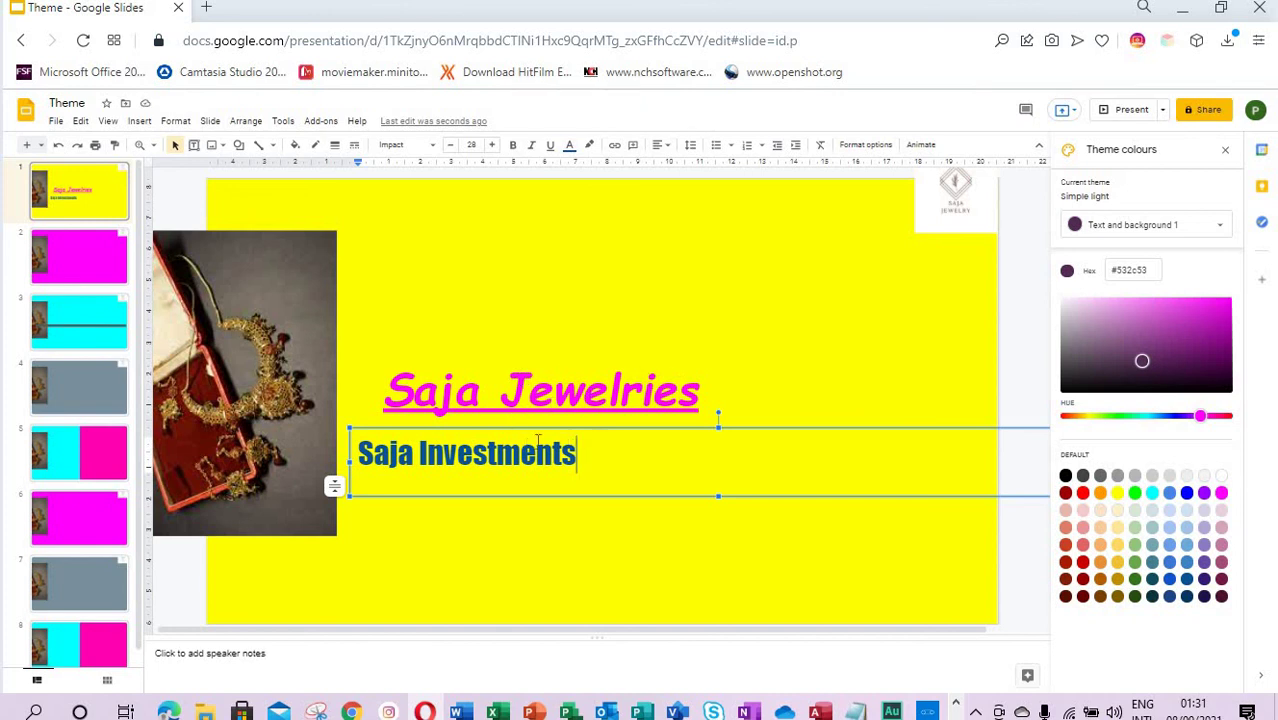
Centre the 'Saja Investments' subtitle with Ctrl+Shift+E
{"action": "key", "text": "shift+Left"}
{"action": "key", "text": "shift+Home"}
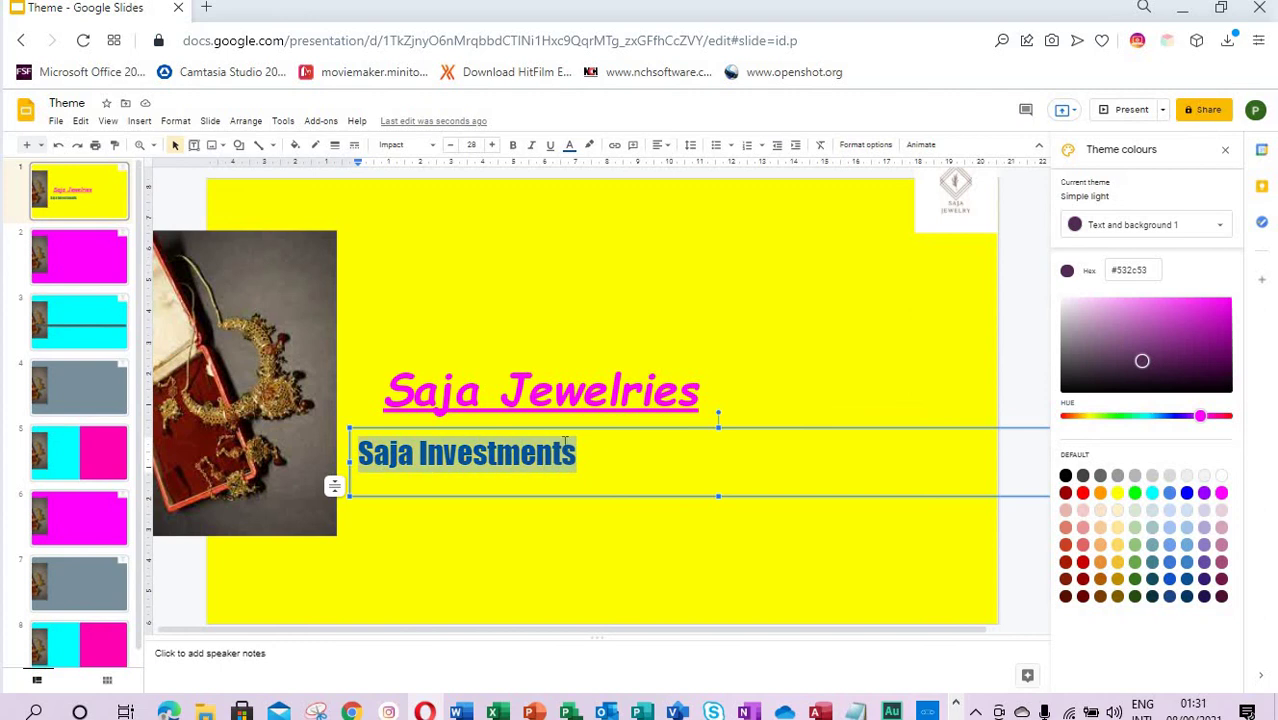
{"action": "key", "text": "ctrl+shift+e"}
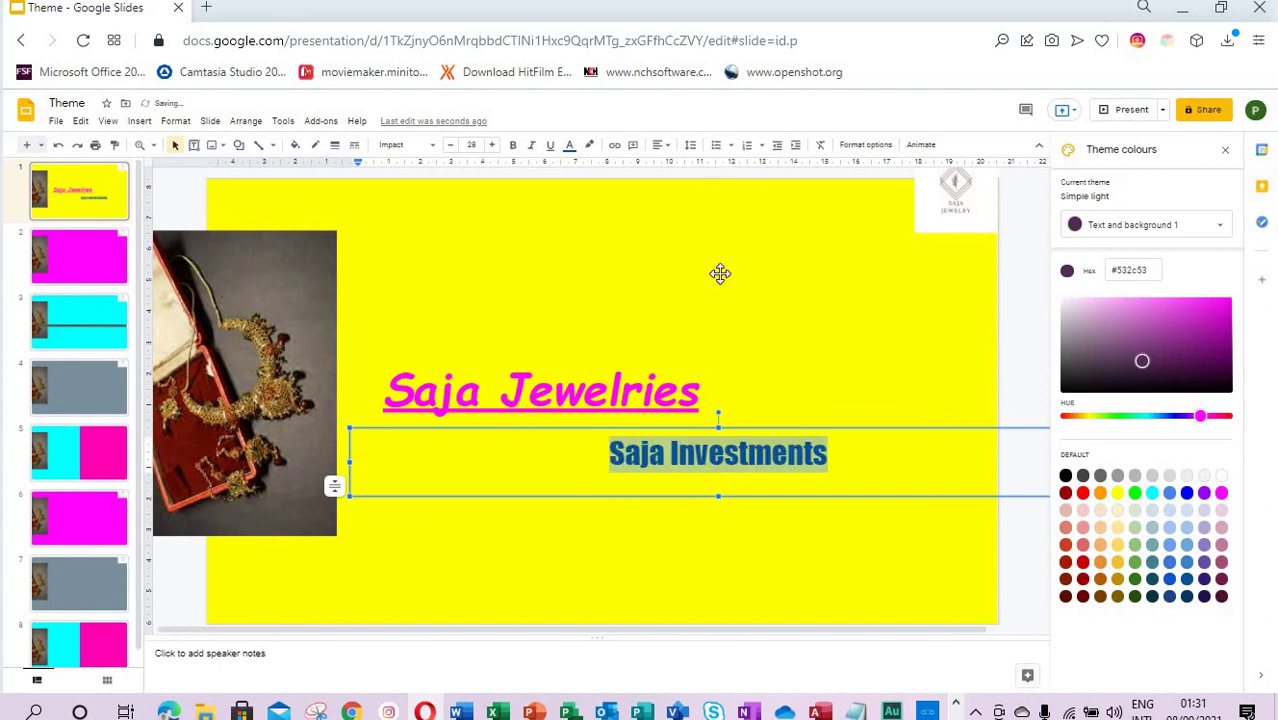
Upload the heart necklace photo download (1) into slide 2's left image placeholder
{"action": "left_click", "coordinate": [110, 280]}
{"action": "left_click", "coordinate": [440, 458]}
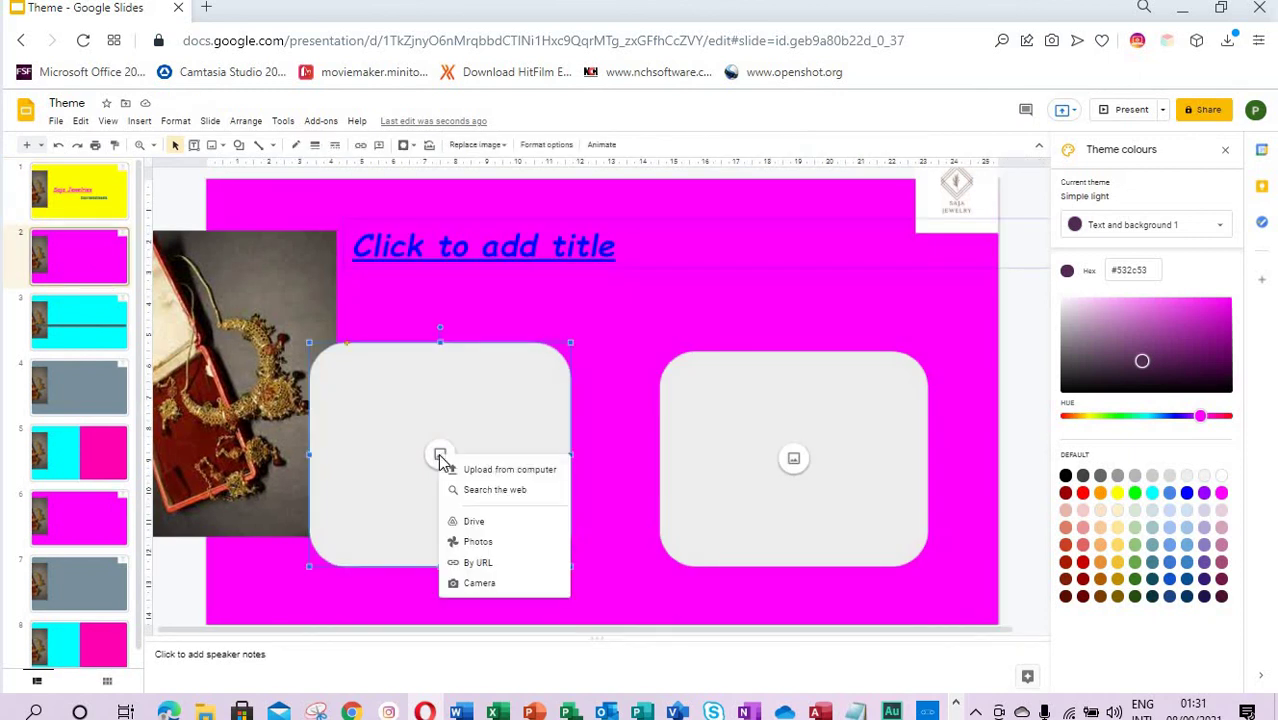
{"action": "left_click", "coordinate": [509, 471]}
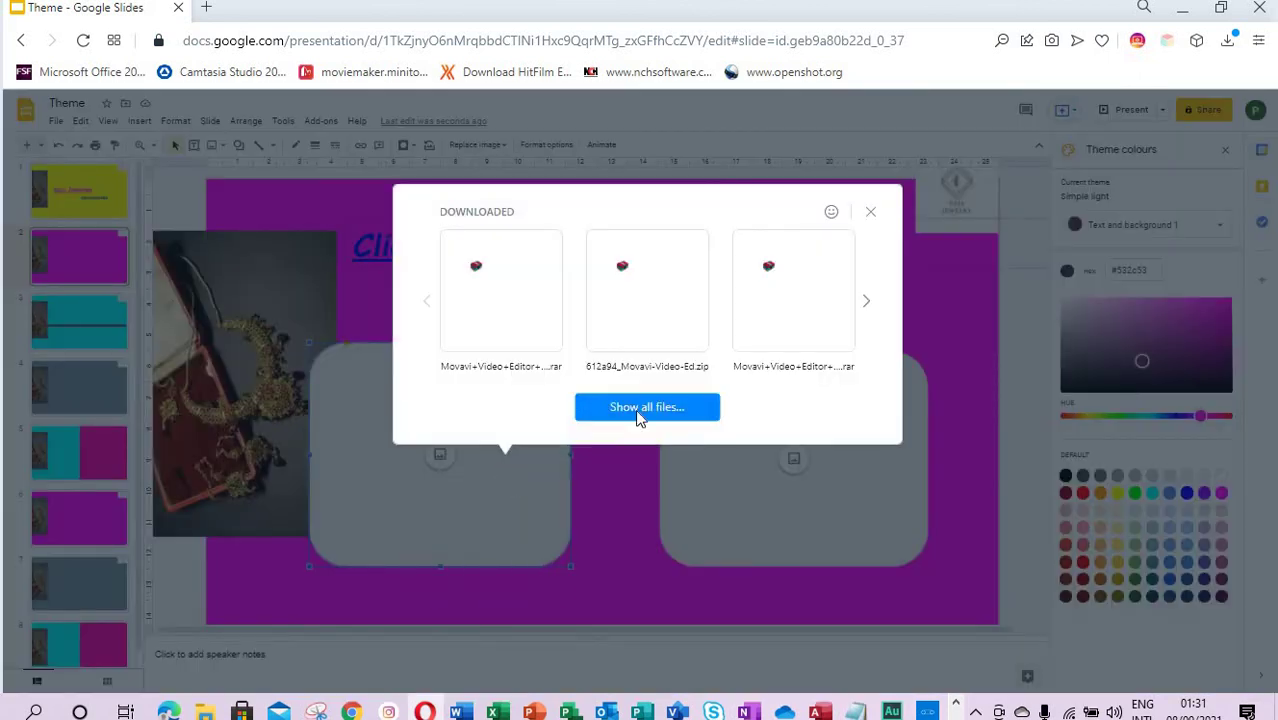
{"action": "left_click", "coordinate": [637, 410]}
{"action": "left_click", "coordinate": [313, 190]}
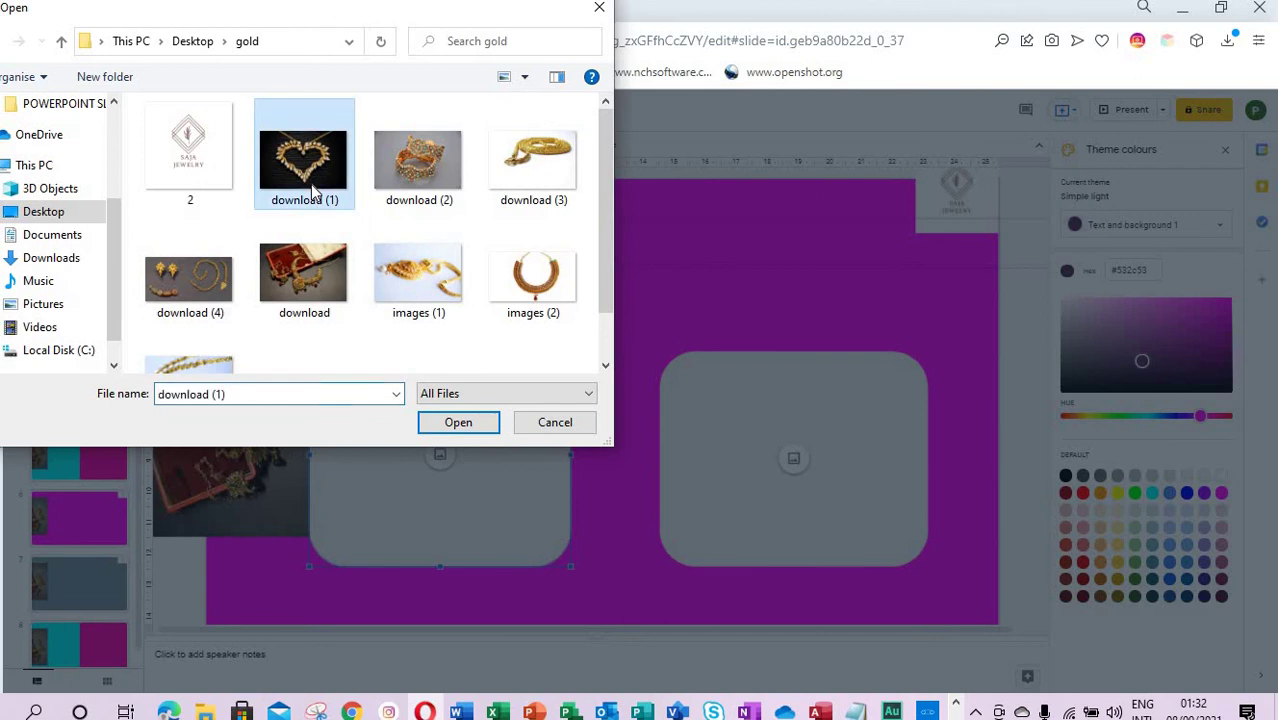
{"action": "left_click", "coordinate": [458, 422]}
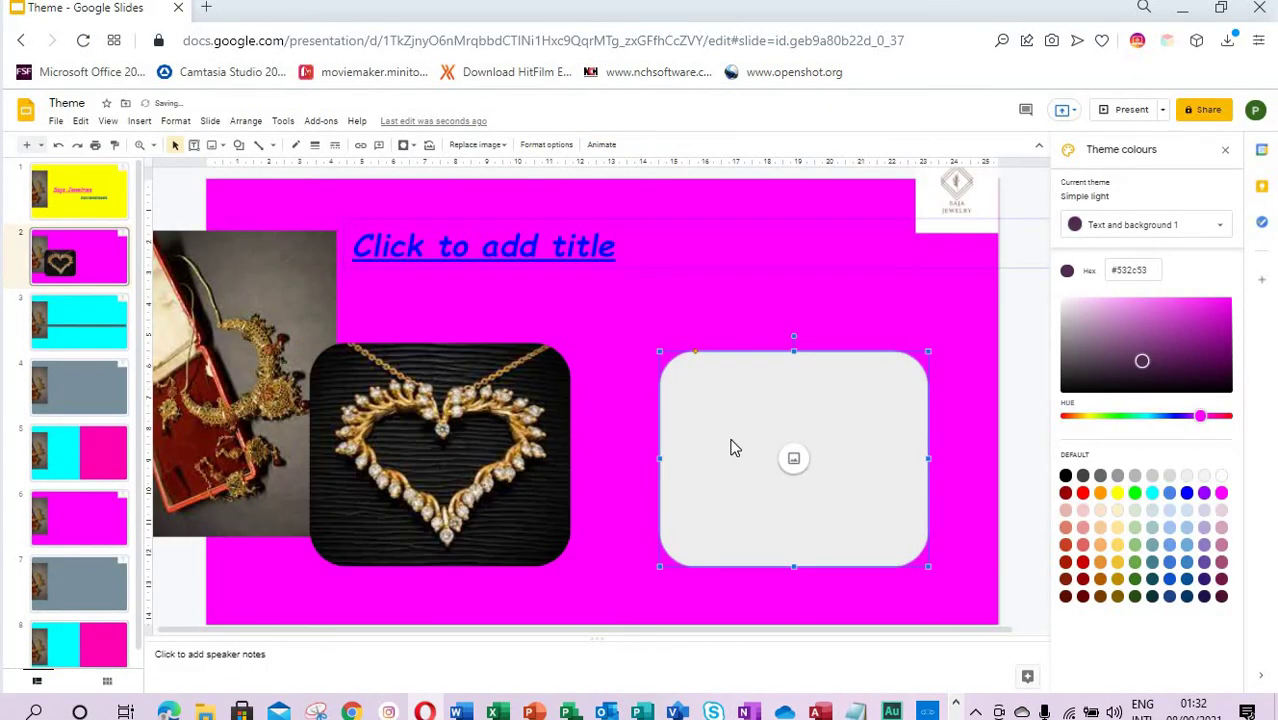
Put photo download (2) into the right placeholder and move to slide 3
{"action": "left_click", "coordinate": [792, 458]}
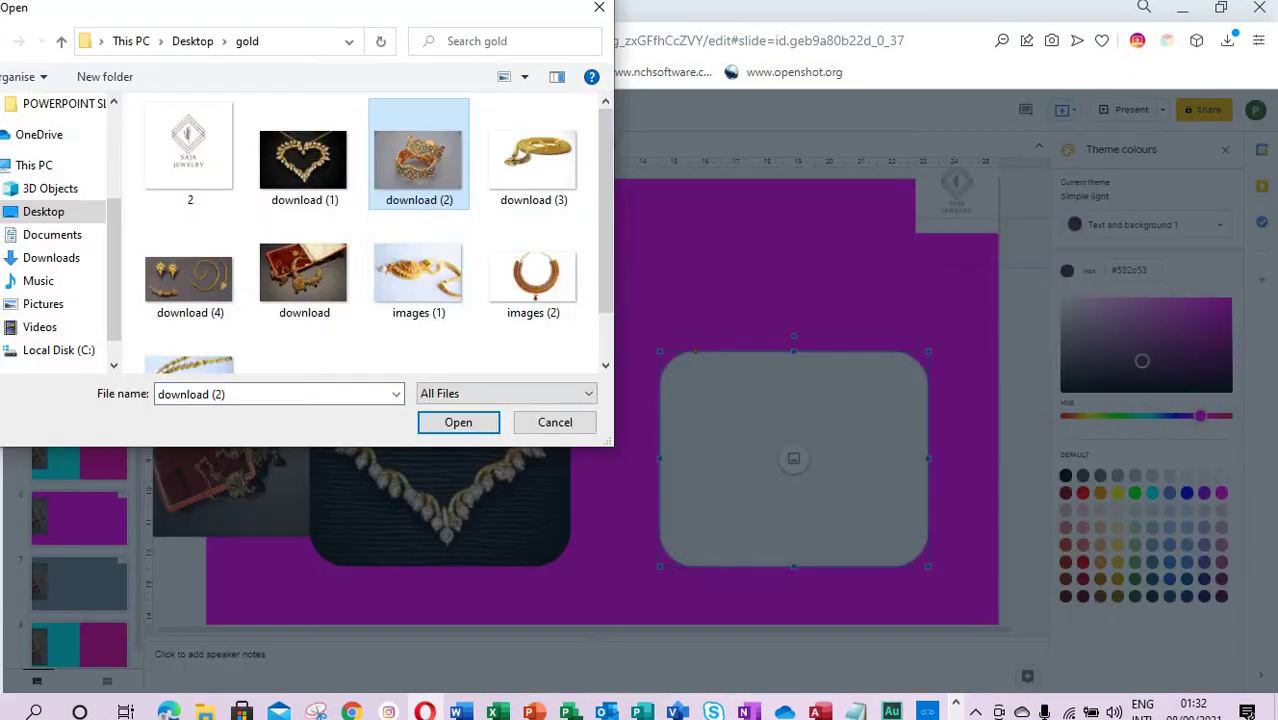
{"action": "left_click", "coordinate": [463, 424]}
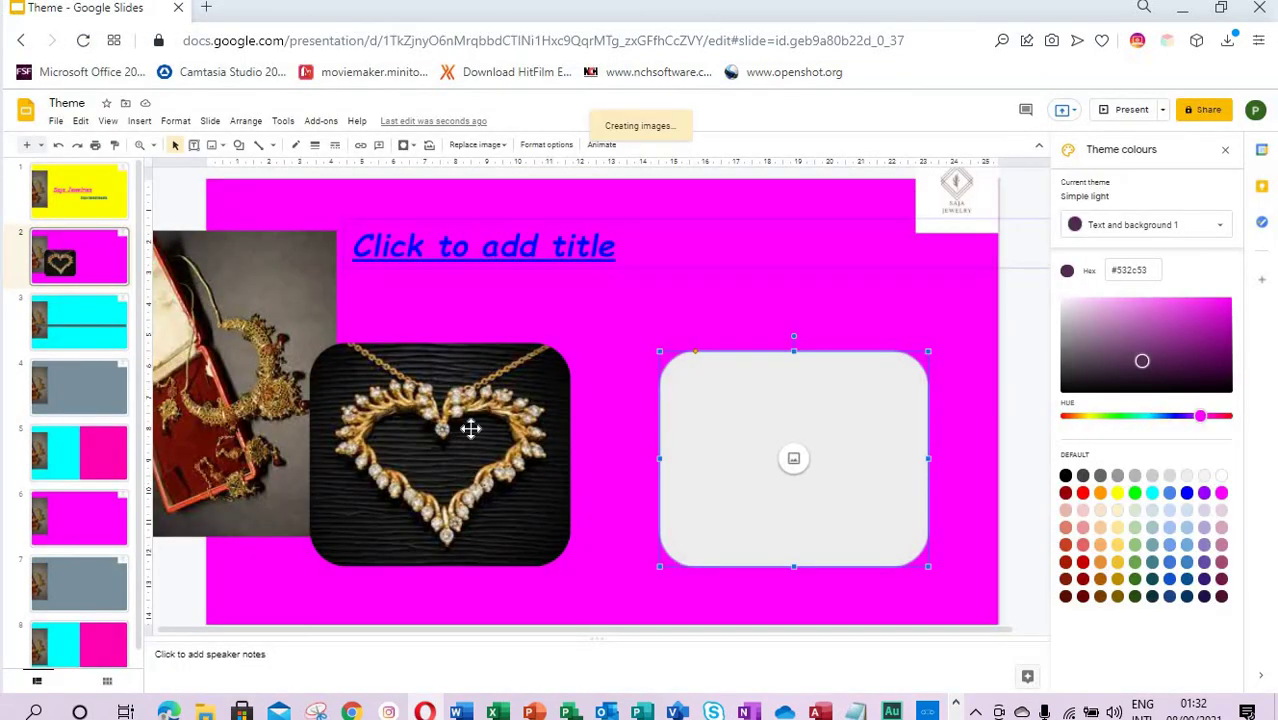
{"action": "key", "text": "Page_Down"}
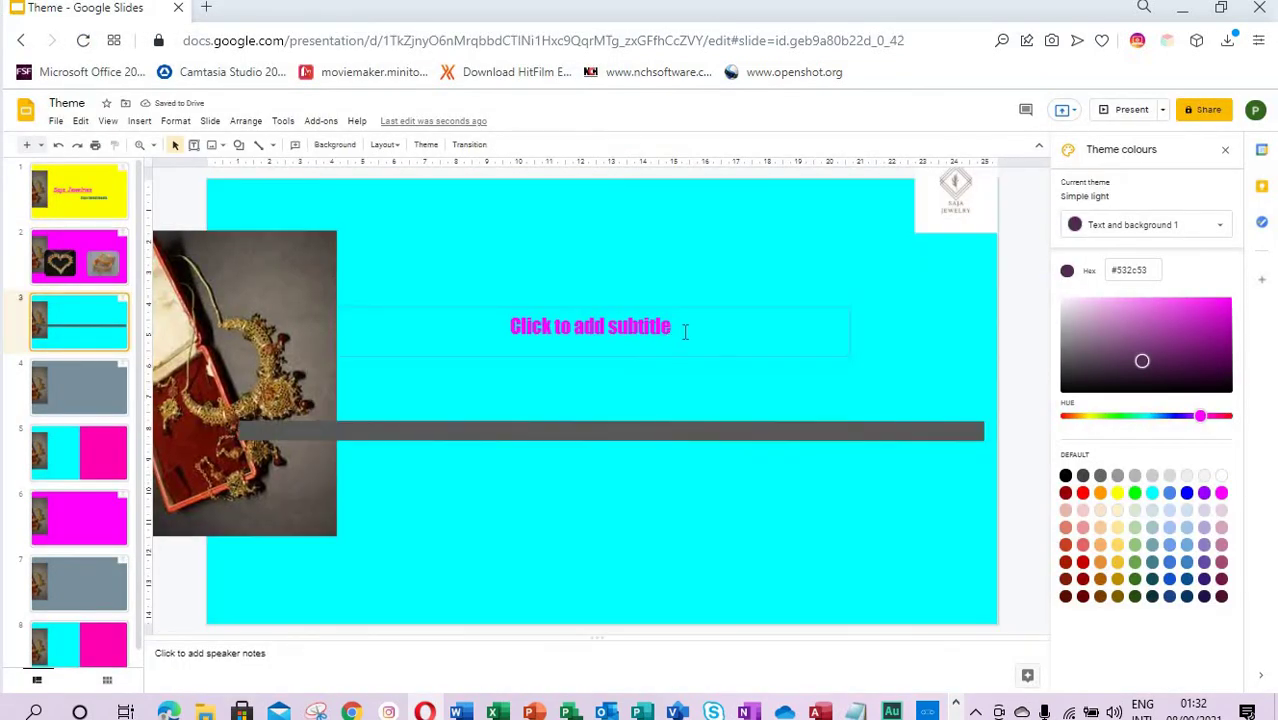
Edit slide 3's subtitle, then review slides 1, 2, 3 and 7
{"action": "left_click", "coordinate": [685, 331]}
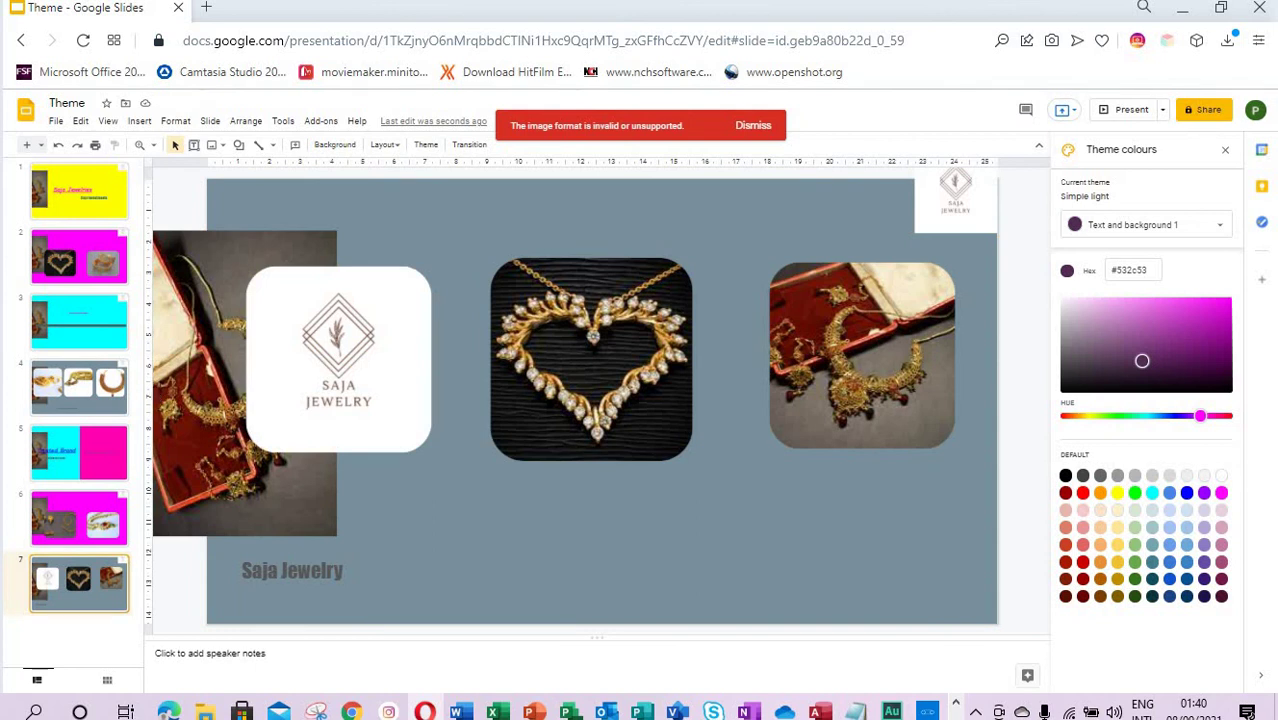
{"action": "left_click", "coordinate": [105, 189]}
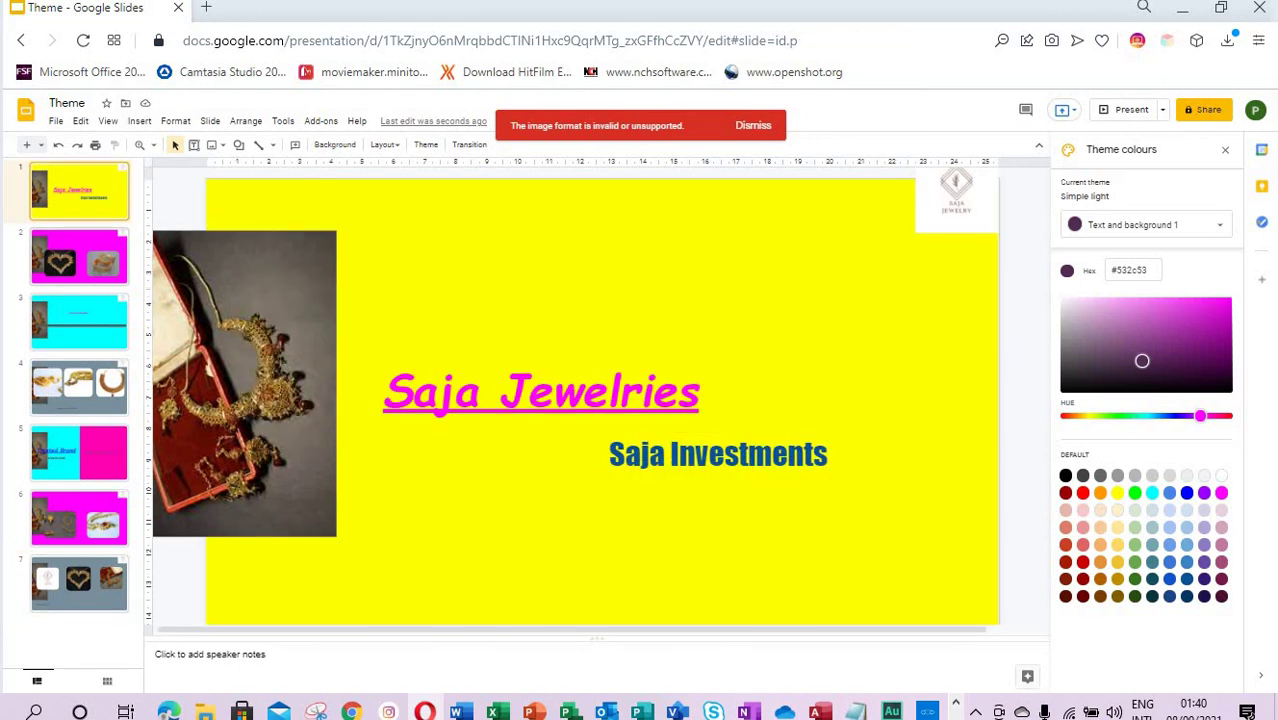
{"action": "left_click", "coordinate": [88, 266]}
{"action": "left_click", "coordinate": [86, 318]}
{"action": "left_click", "coordinate": [80, 583]}
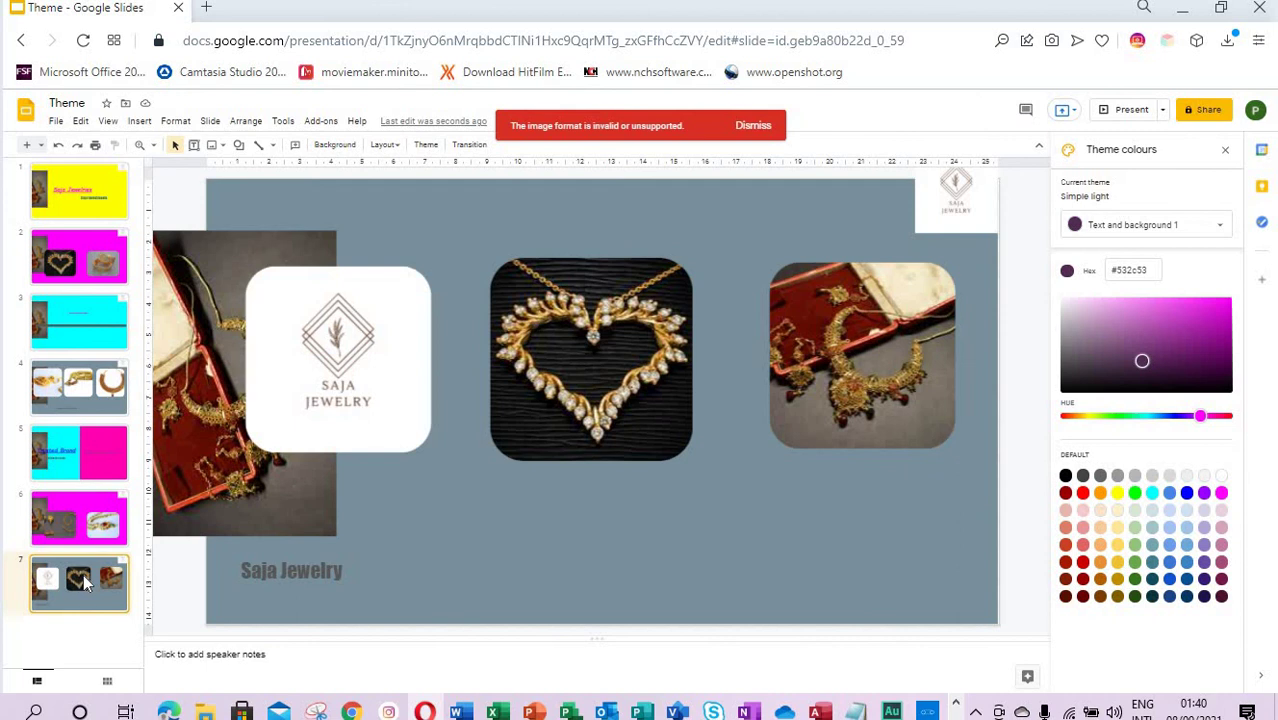
Browse the Layout list and close it without changing the layout
{"action": "left_click", "coordinate": [386, 145]}
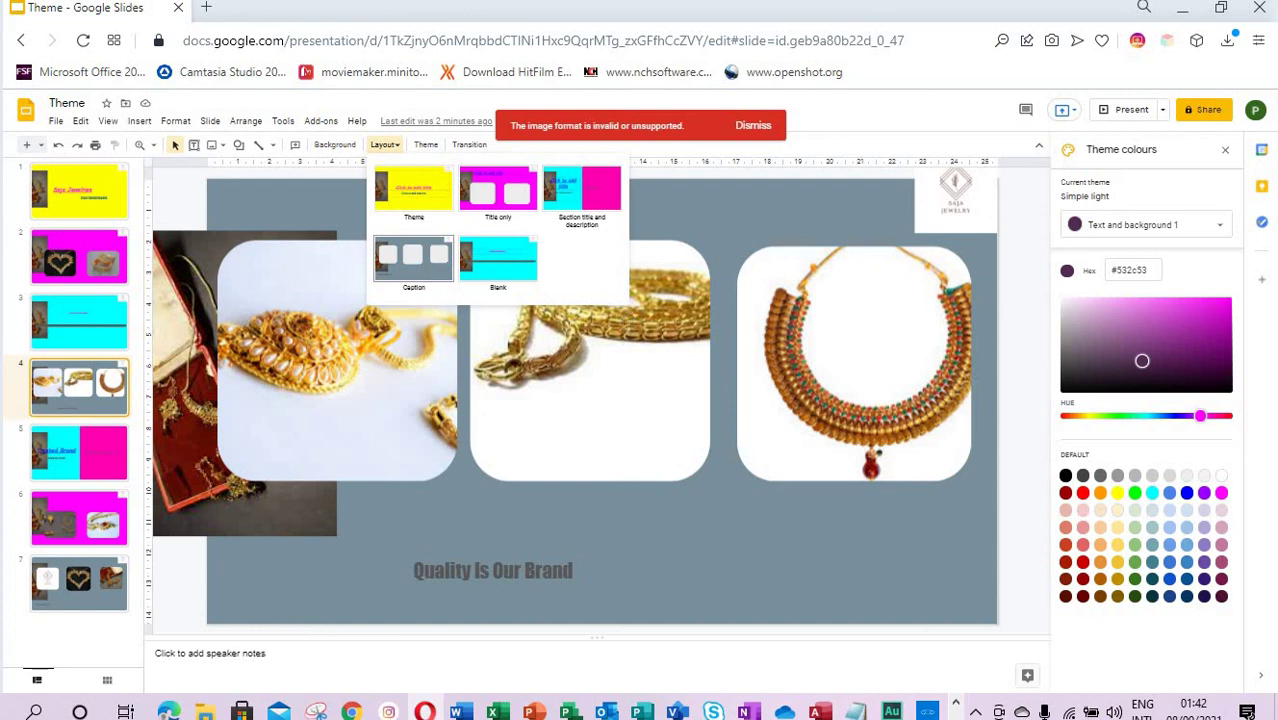
{"action": "left_click", "coordinate": [626, 321]}
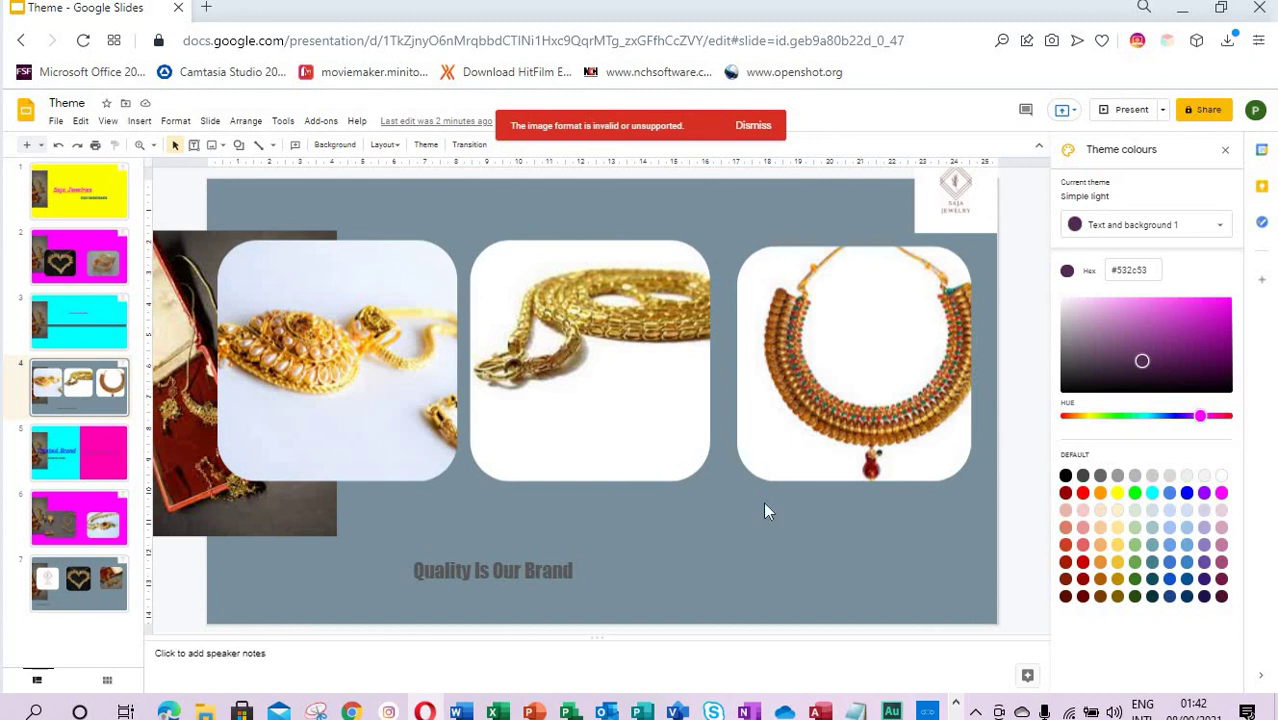